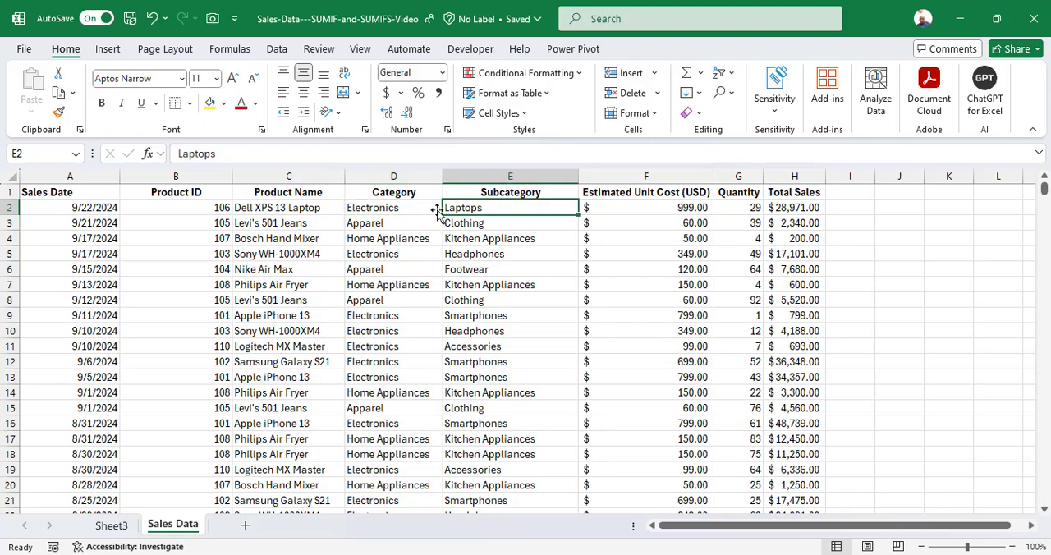
left_click(303, 210)
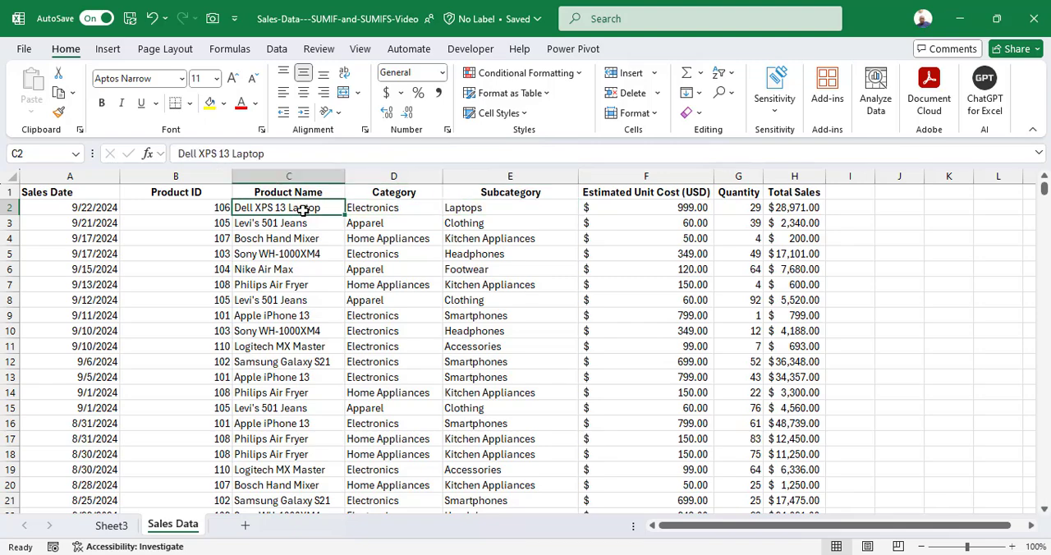
left_click(69, 195)
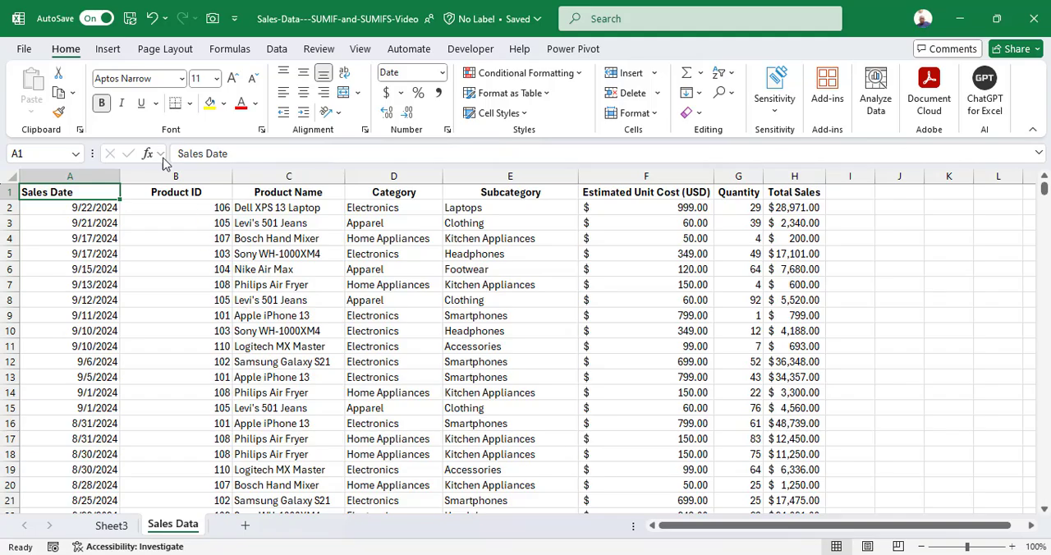
left_click(108, 50)
left_click(50, 118)
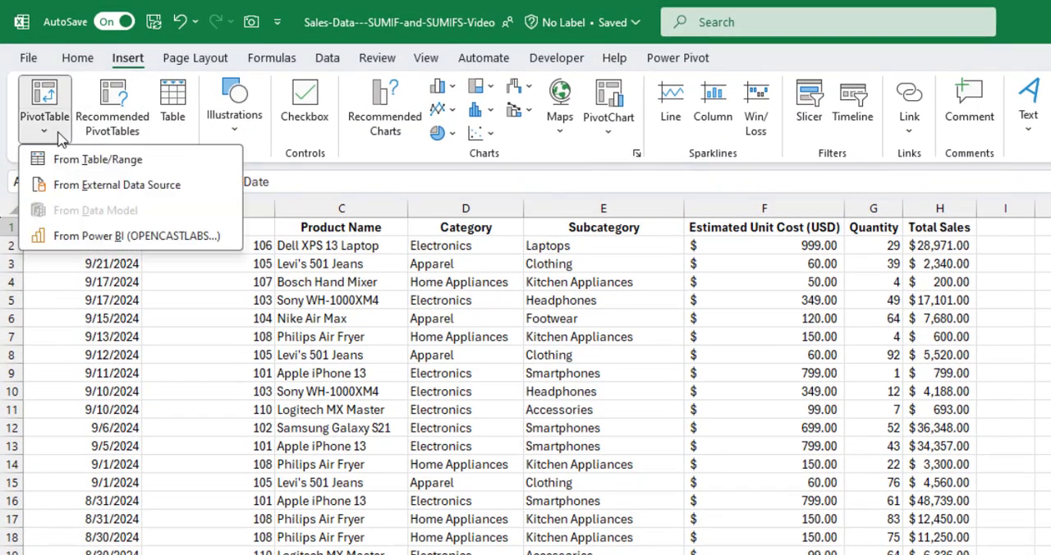
left_click(411, 266)
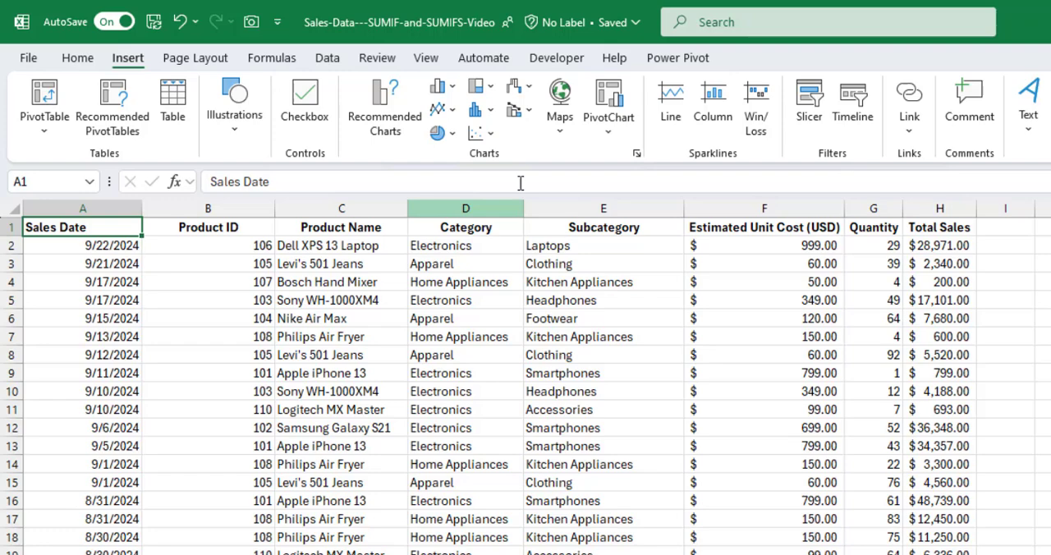
left_click(671, 58)
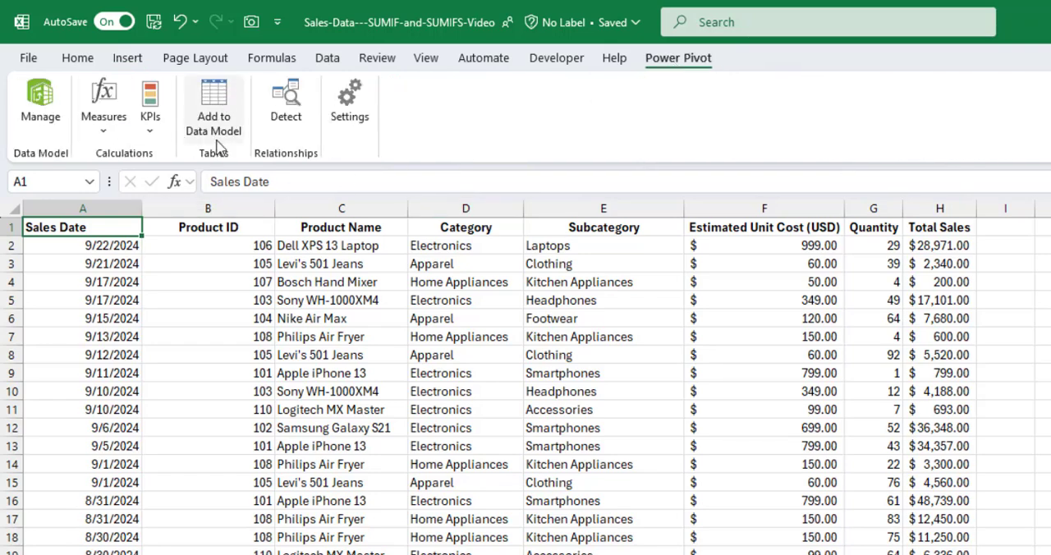
left_click(209, 300)
left_click(122, 279)
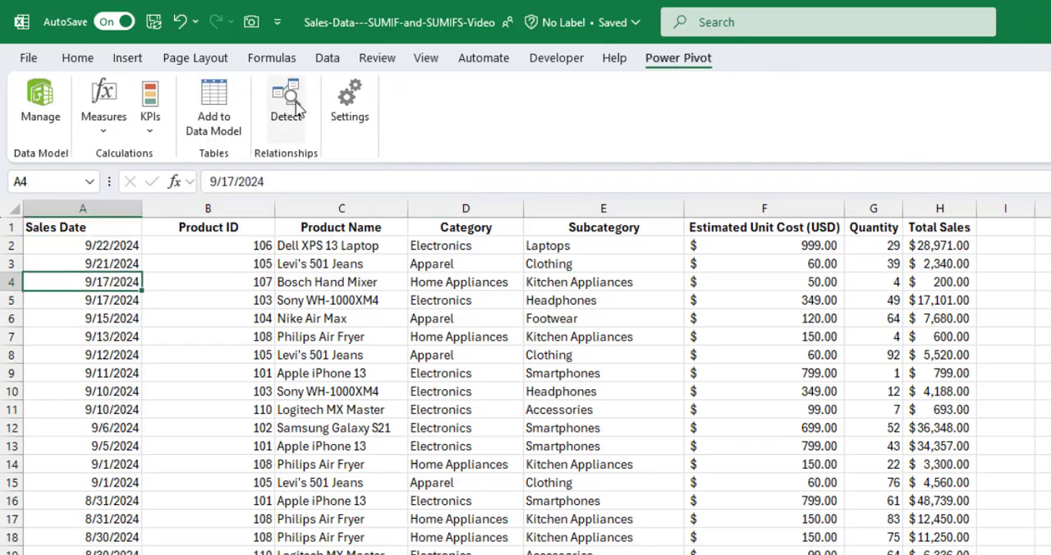
left_click(328, 58)
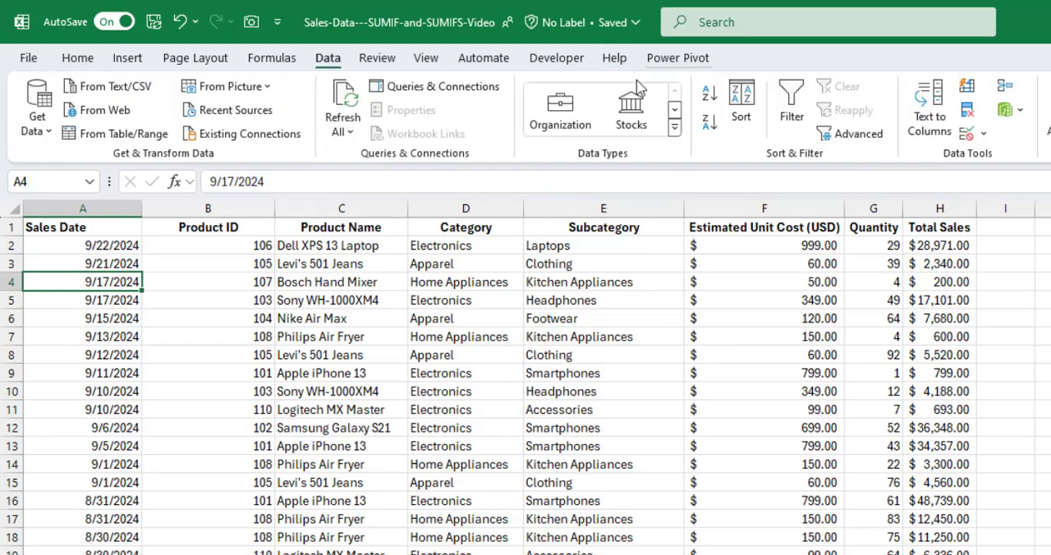
left_click(1016, 111)
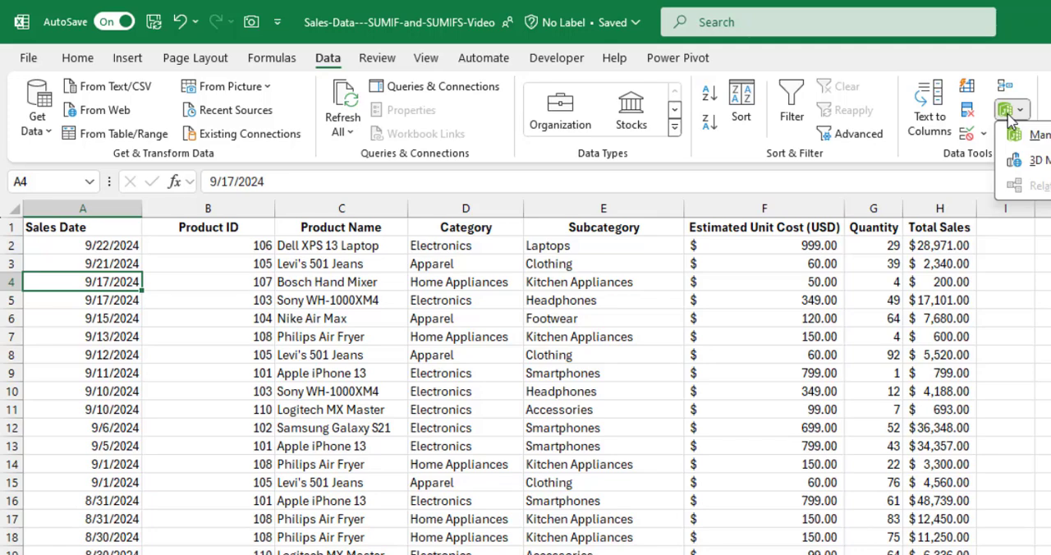
left_click(874, 339)
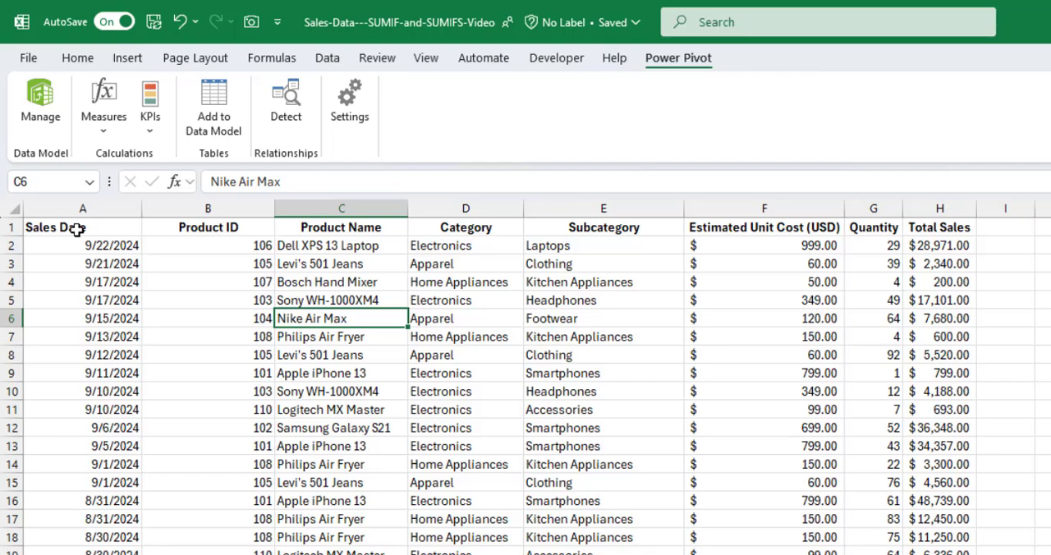
Add the sales data range starting at A1 to the Power Pivot data model as a table.
left_click(77, 232)
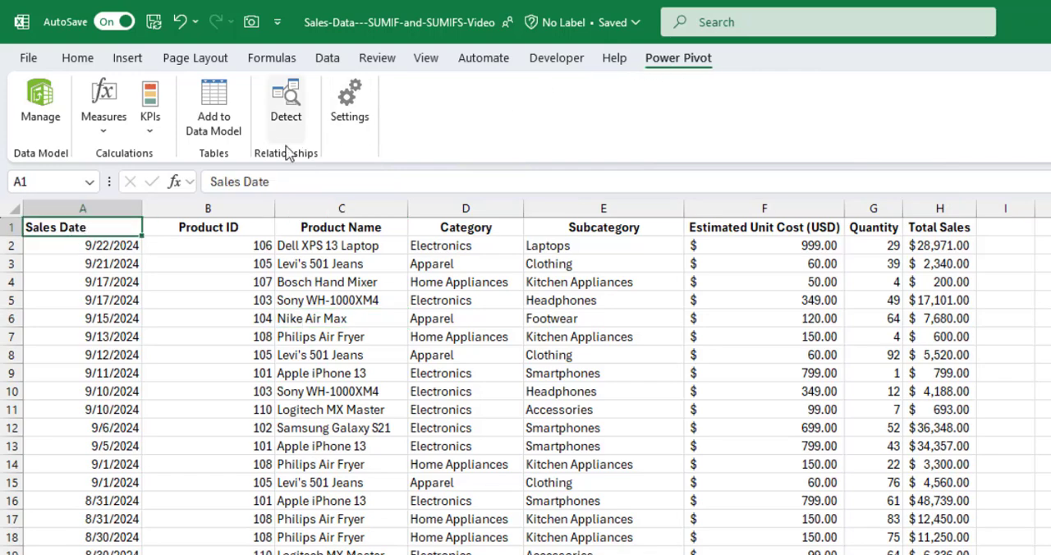
left_click(228, 131)
left_click(587, 367)
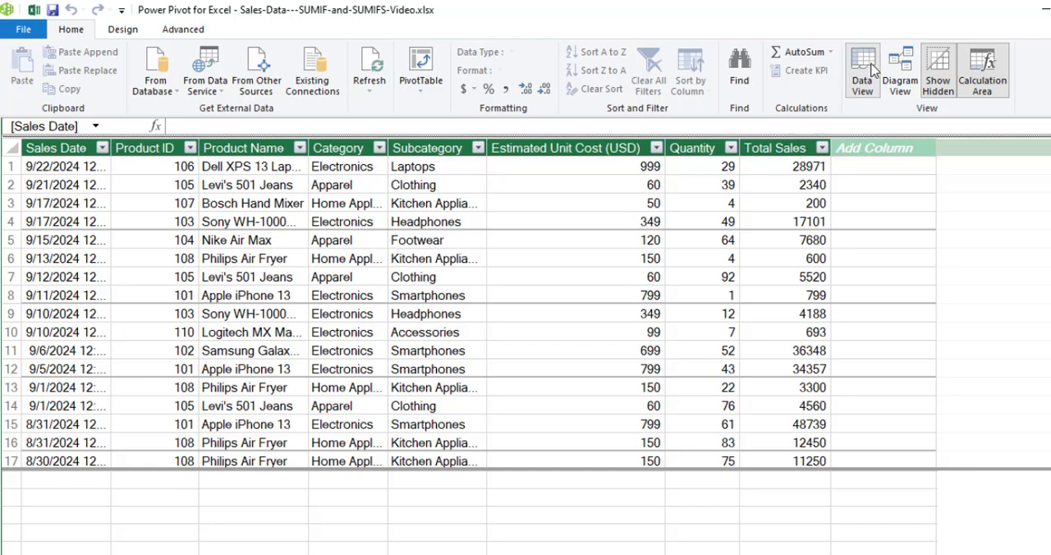
In the diagram view, enlarge Table1 to show all its fields and create a hierarchy from Category named Product Heirachy.
left_click(899, 76)
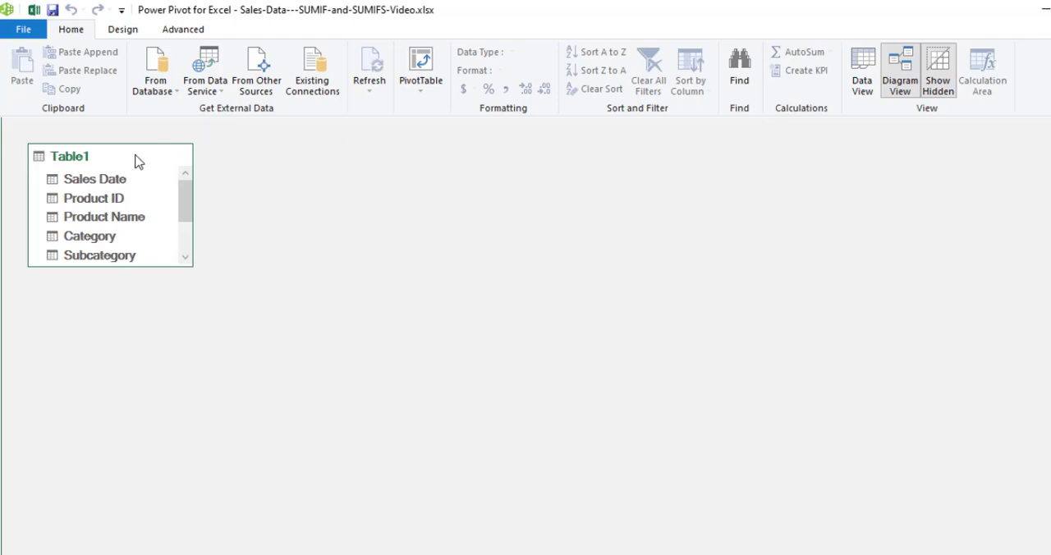
left_click_drag(153, 264, 152, 490)
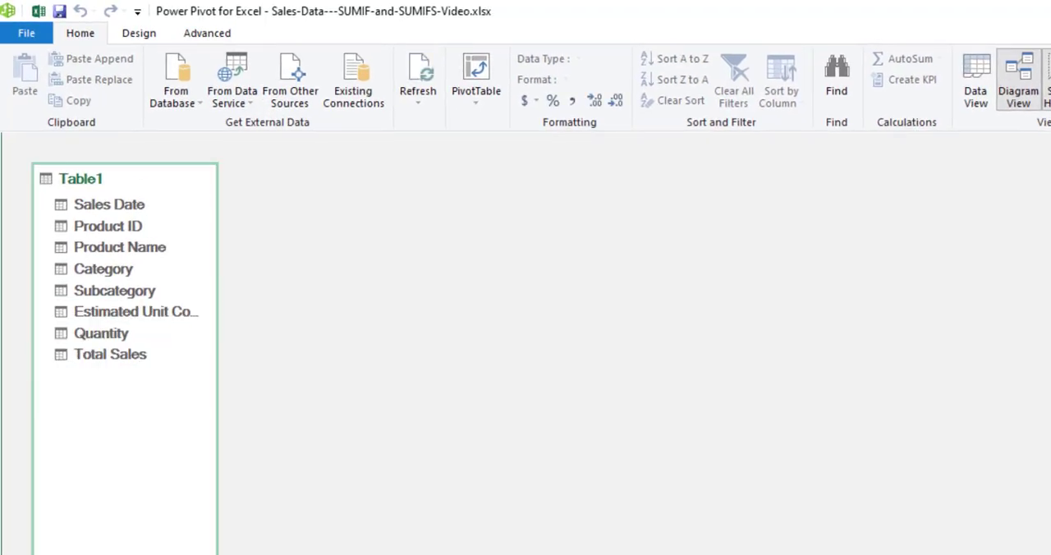
left_click(104, 271)
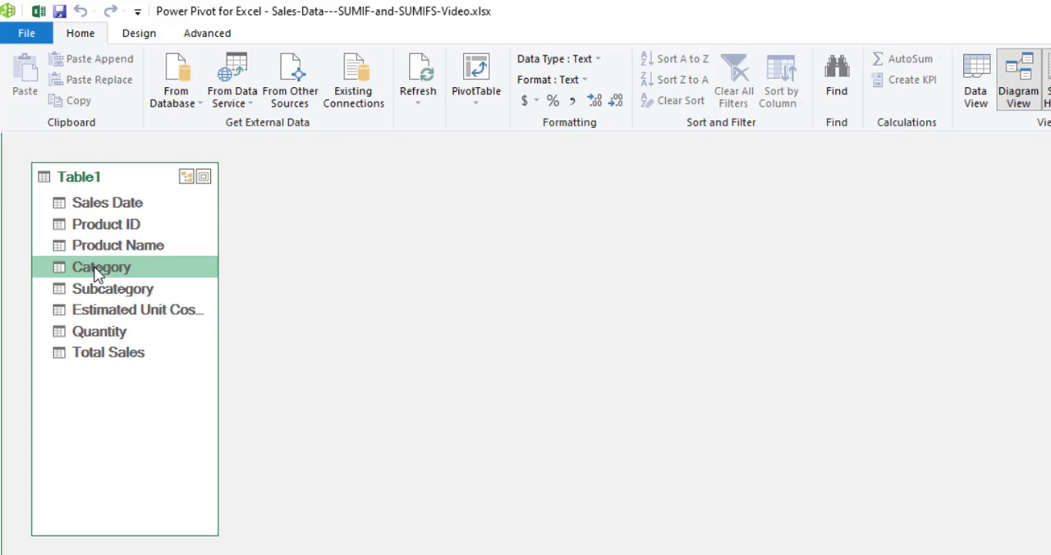
right_click(96, 275)
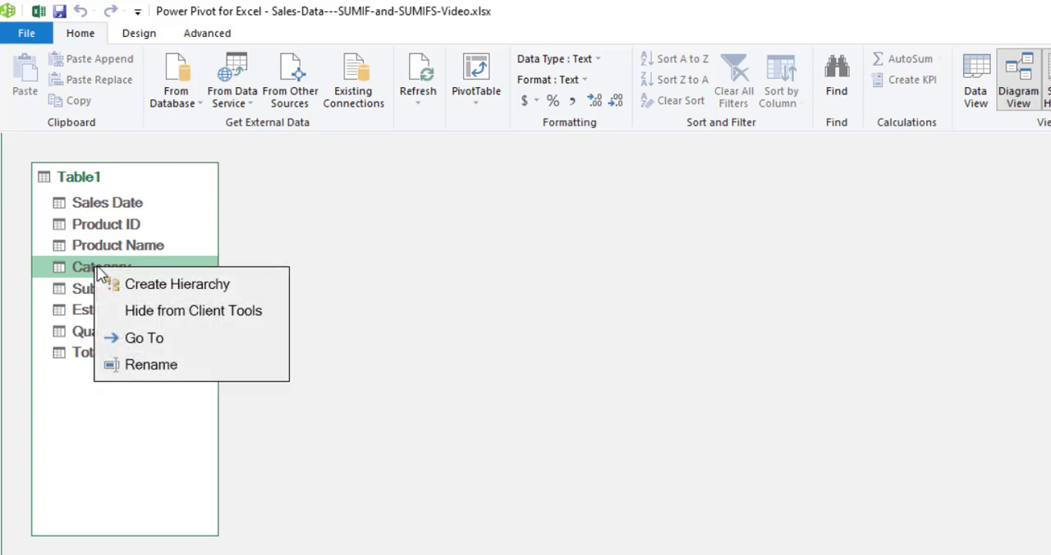
left_click(162, 287)
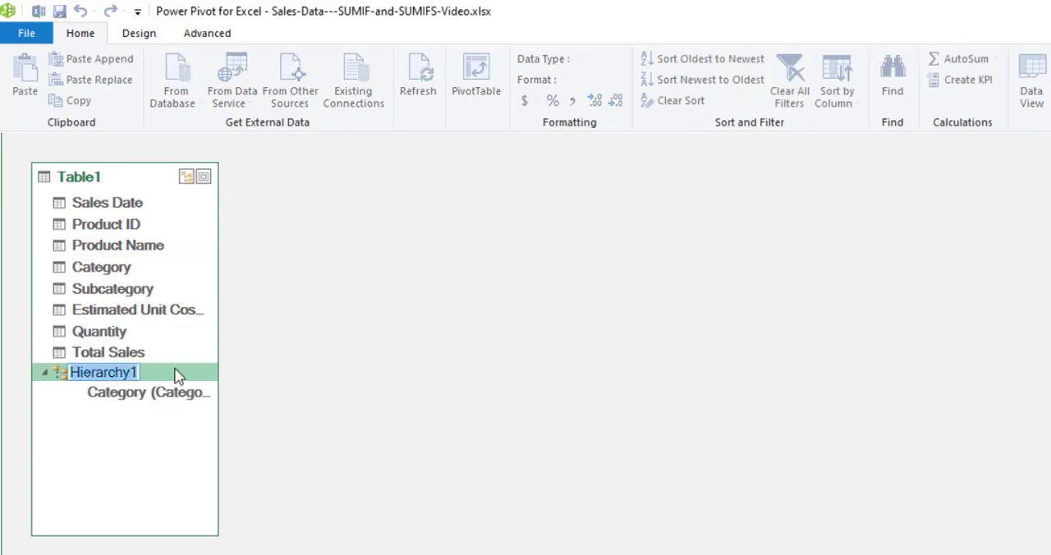
type("P")
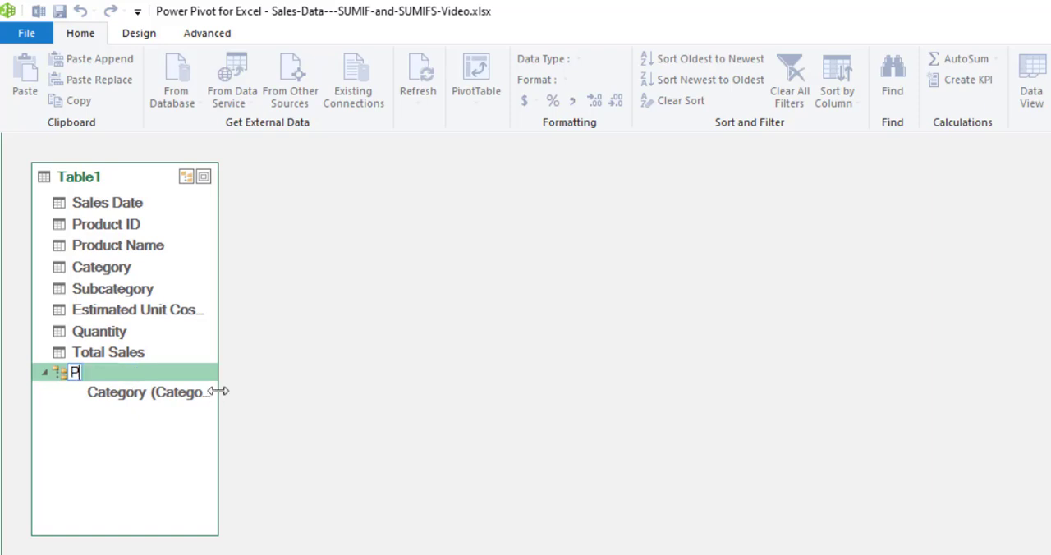
type("roduct Heirachy")
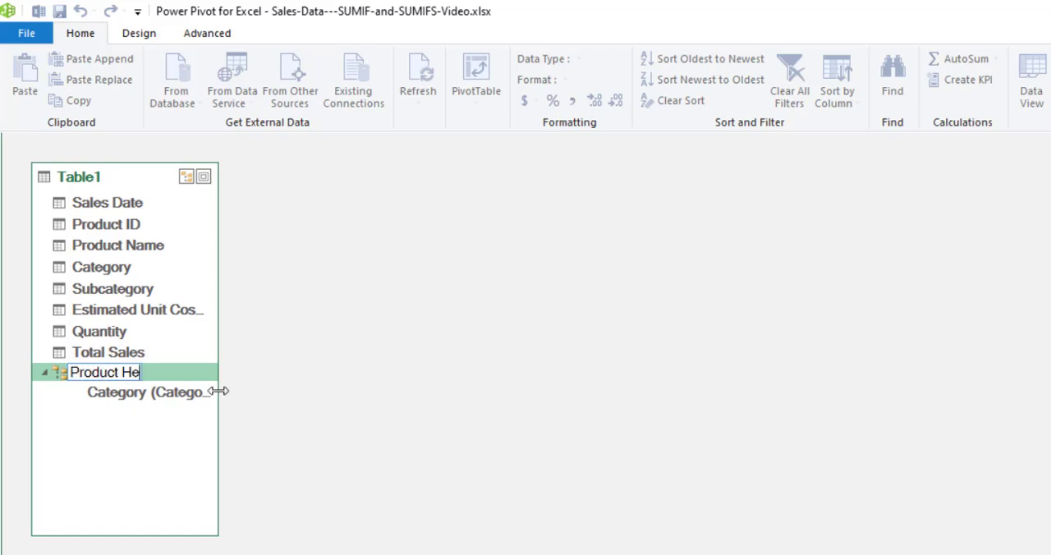
key("Return")
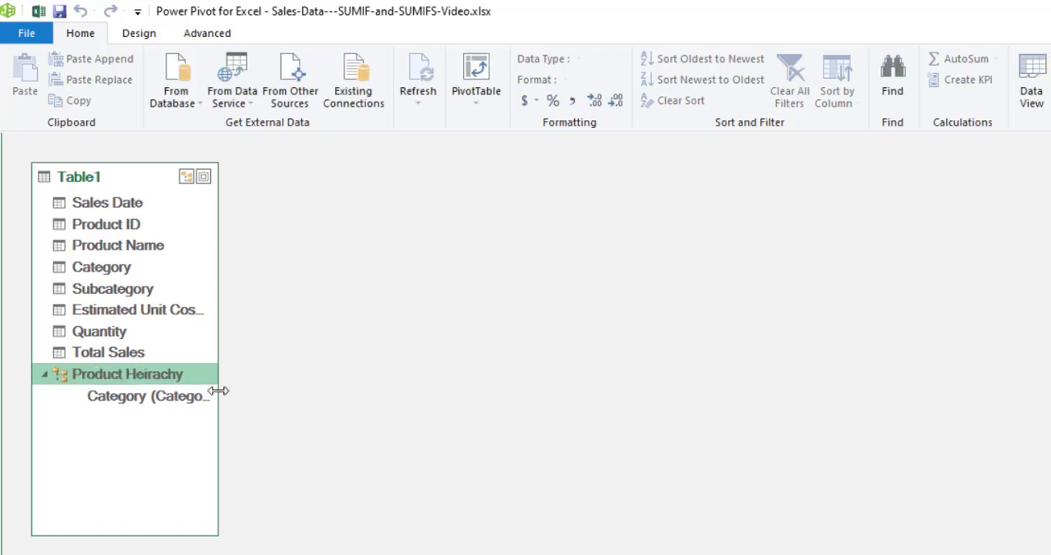
Add the Subcategory field to the Product Heirachy hierarchy below Category.
left_click(124, 296)
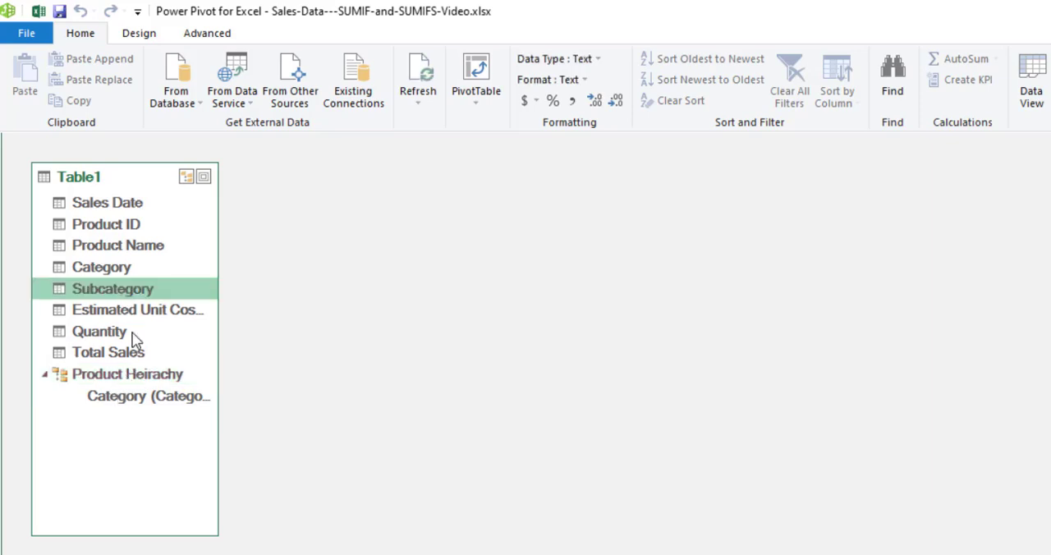
right_click(128, 298)
mouse_move(213, 334)
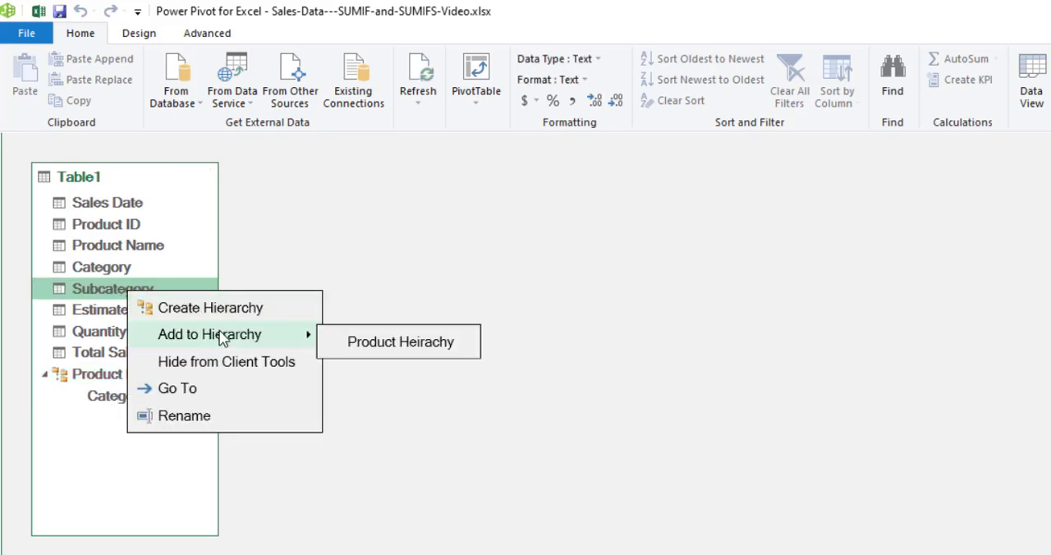
left_click(393, 348)
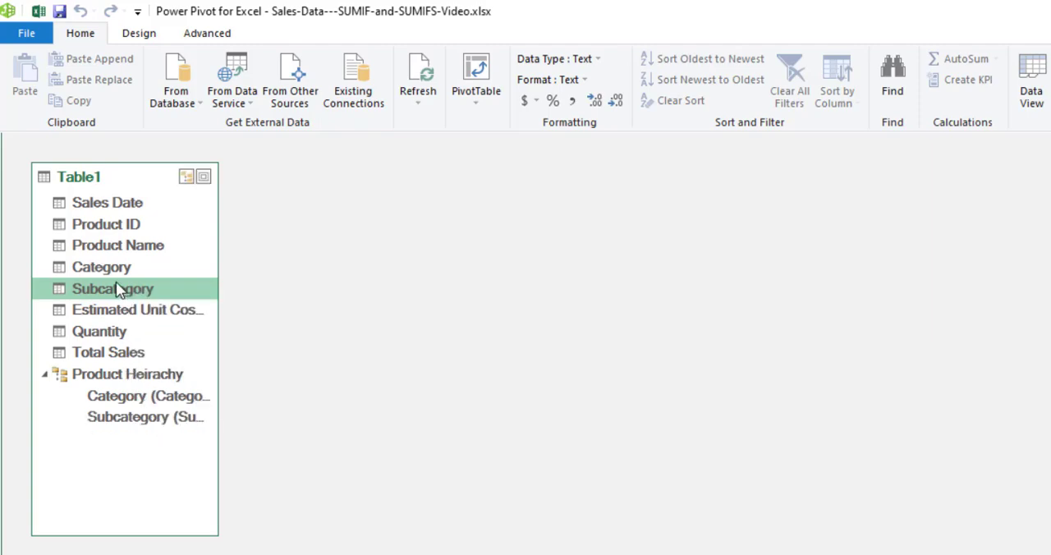
Add the Product Name field to the Product Heirachy hierarchy as the third level, then collapse and re-expand the hierarchy.
left_click(119, 251)
right_click(122, 248)
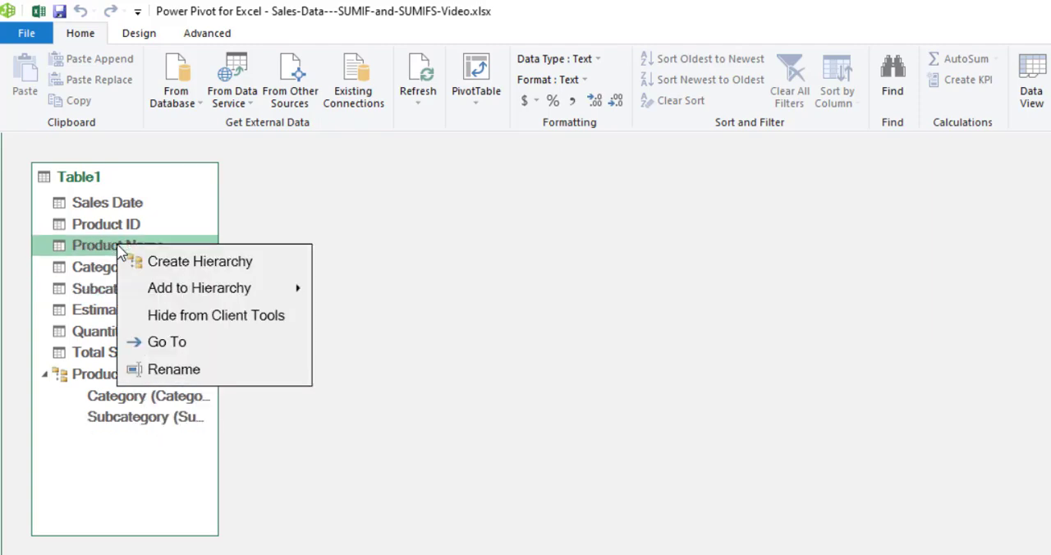
mouse_move(228, 295)
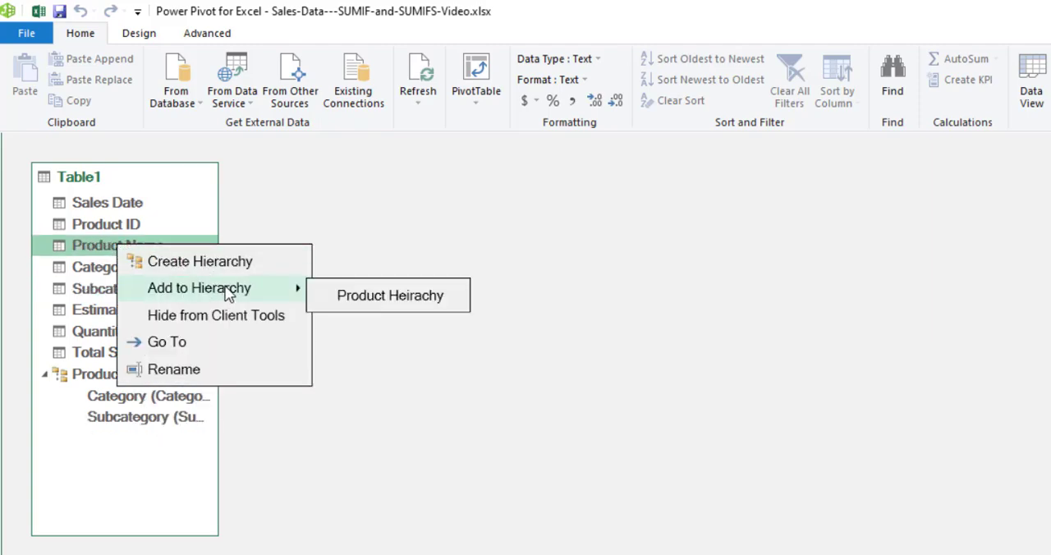
left_click(378, 299)
left_click(47, 377)
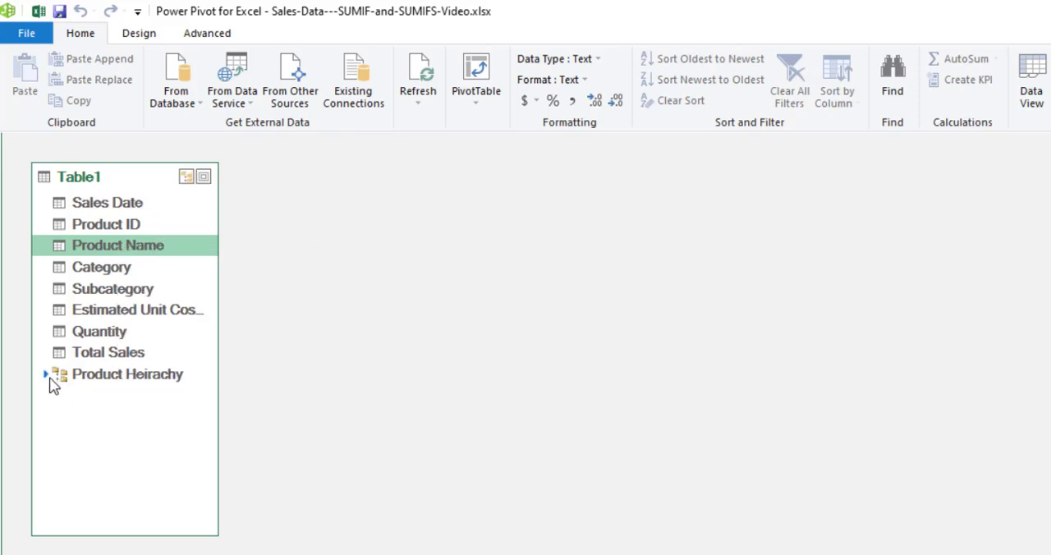
left_click(47, 376)
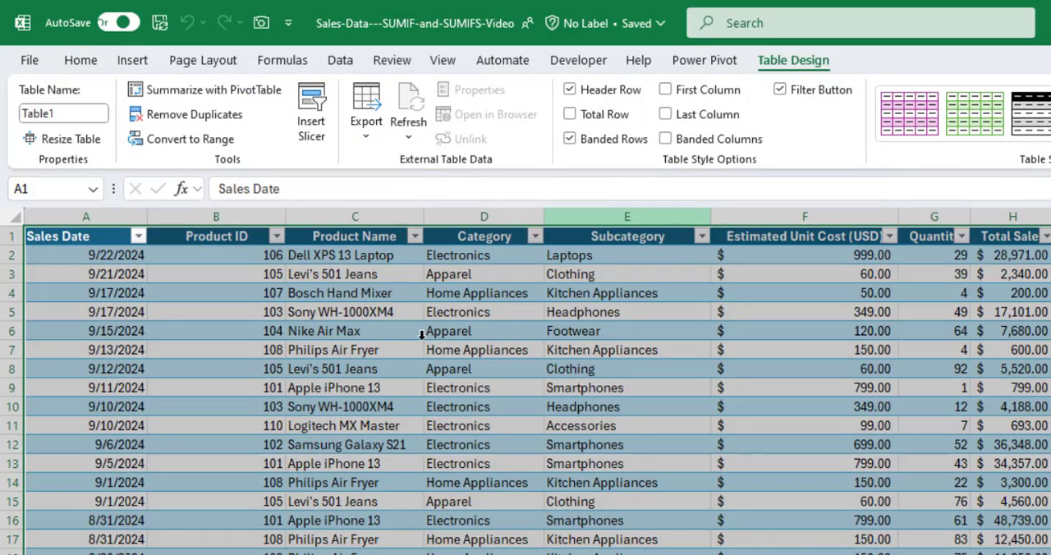
Return to the Excel workbook and insert a PivotTable from the data model on a new worksheet.
left_click(363, 333)
left_click(323, 269)
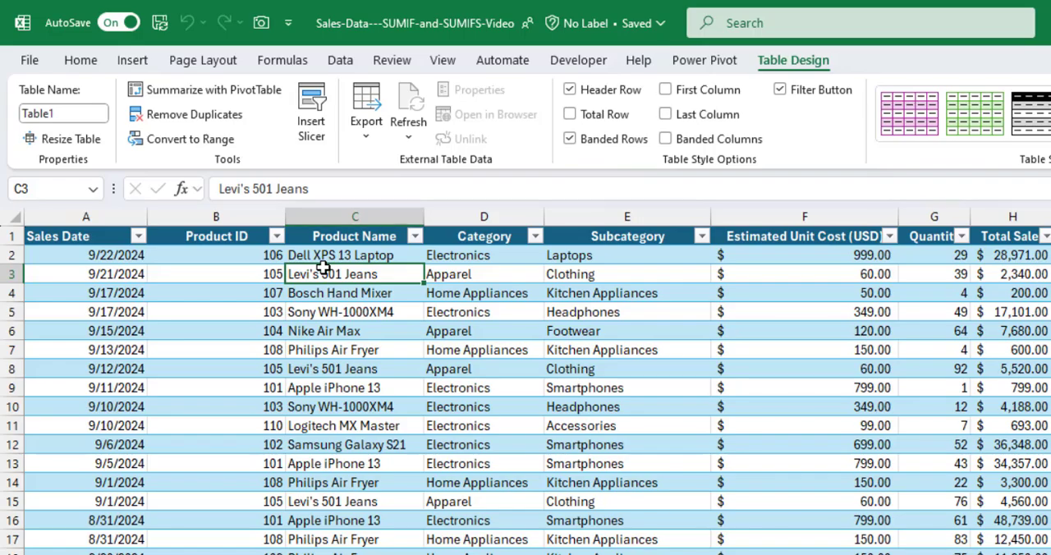
left_click(132, 60)
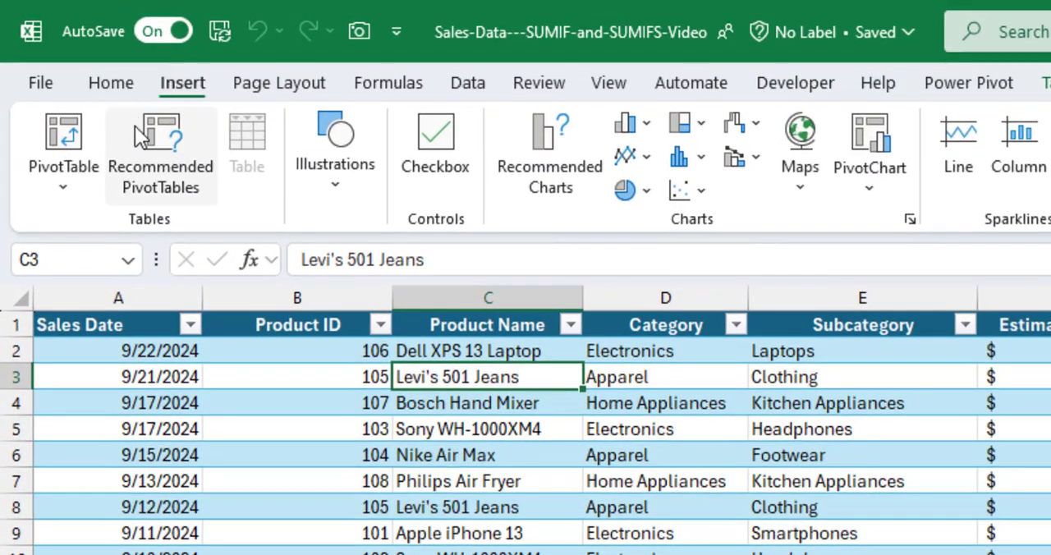
left_click(66, 185)
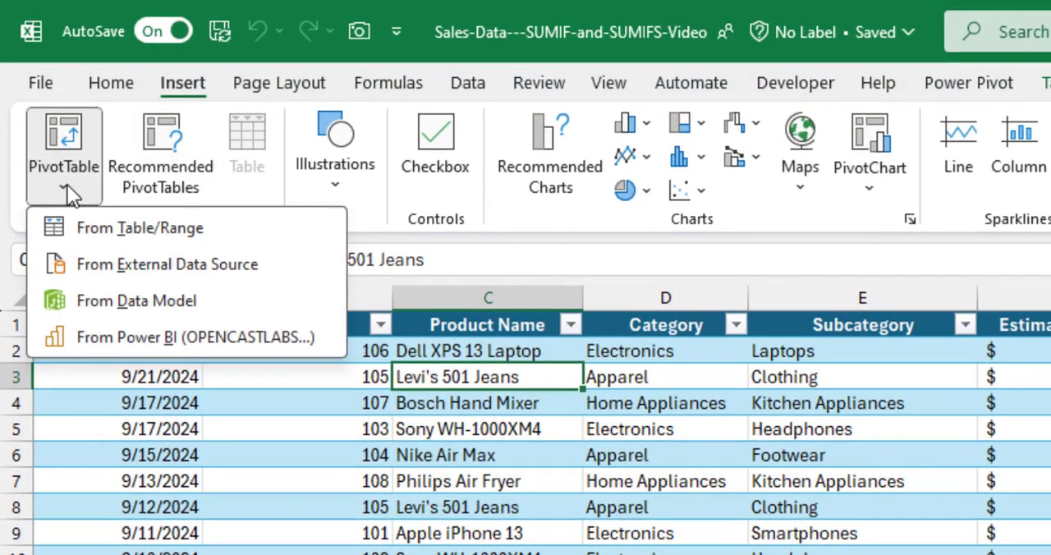
left_click(140, 302)
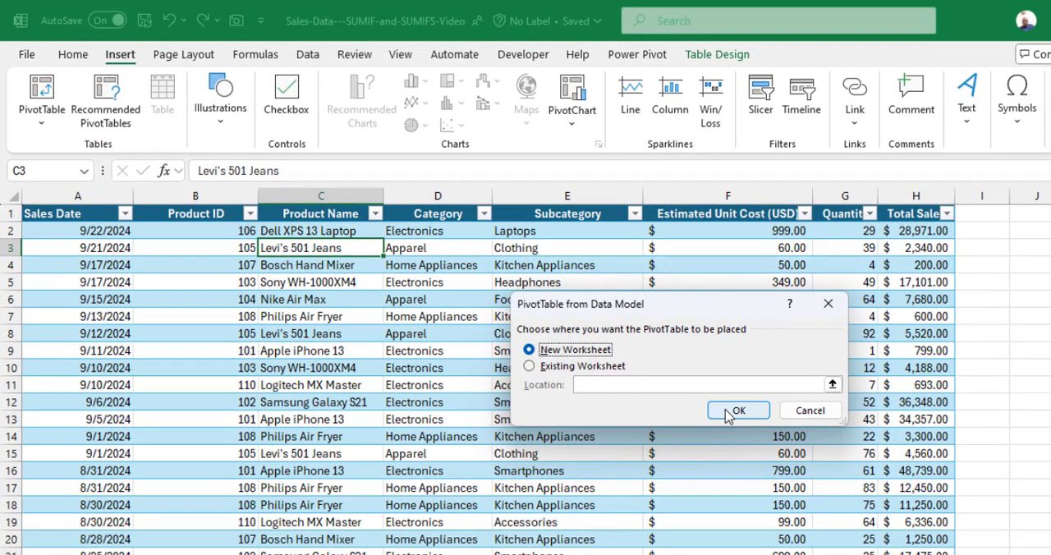
left_click(728, 413)
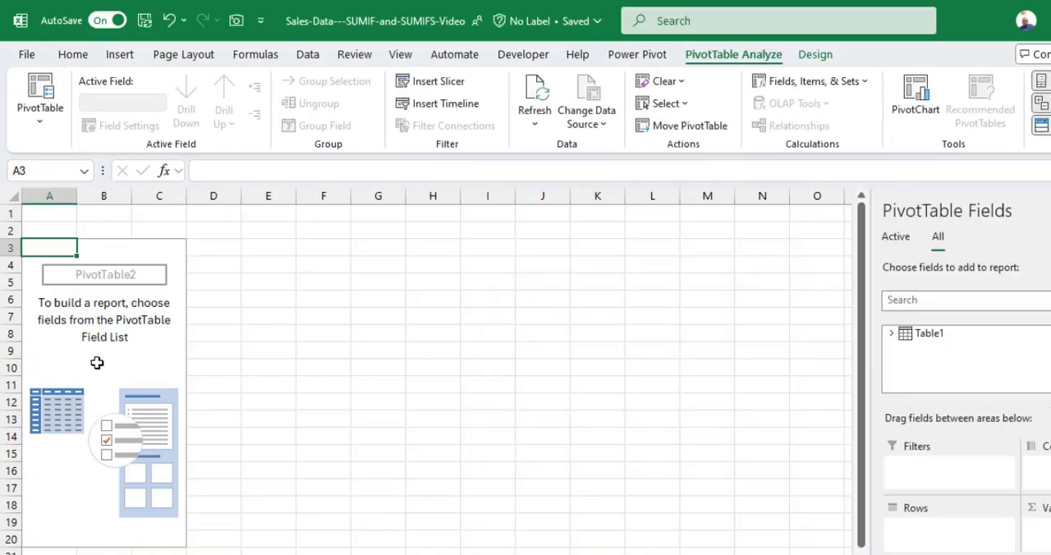
Expand Table1 in the PivotTable fields and place the Product Heirachy hierarchy in the rows area.
left_click(891, 337)
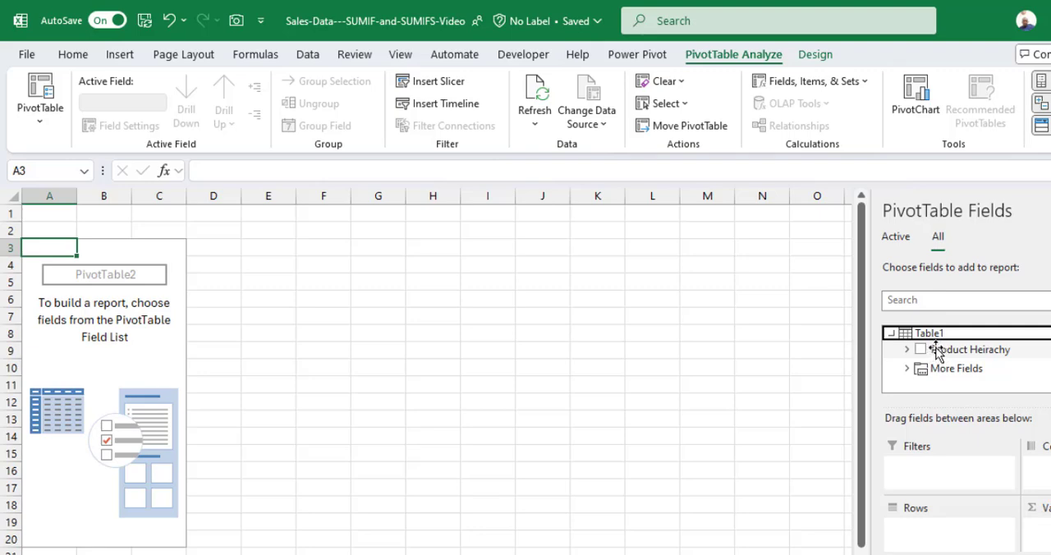
left_click_drag(937, 352, 955, 523)
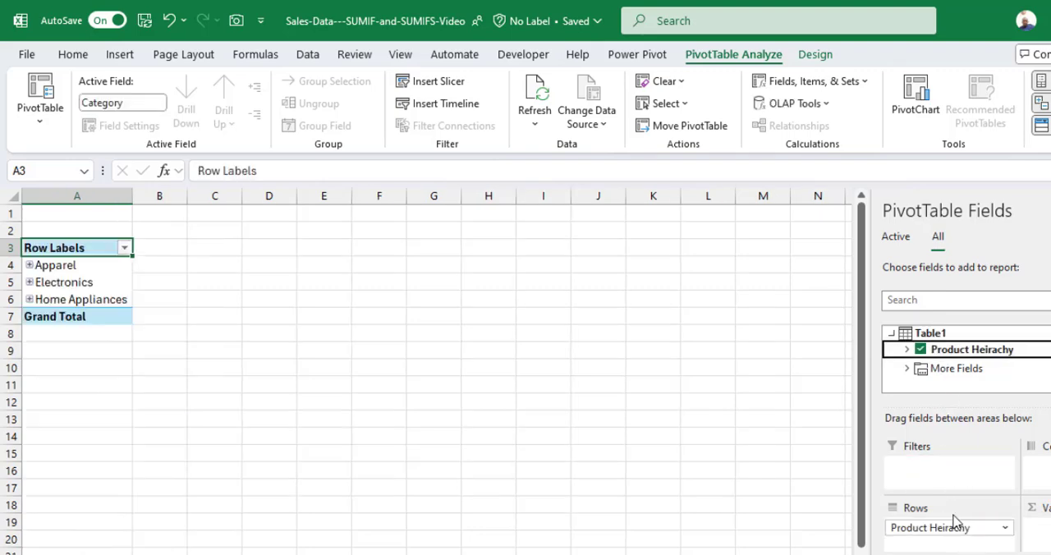
Expand More Fields in the PivotTable fields and add the Total Sales field to the values area.
left_click(908, 371)
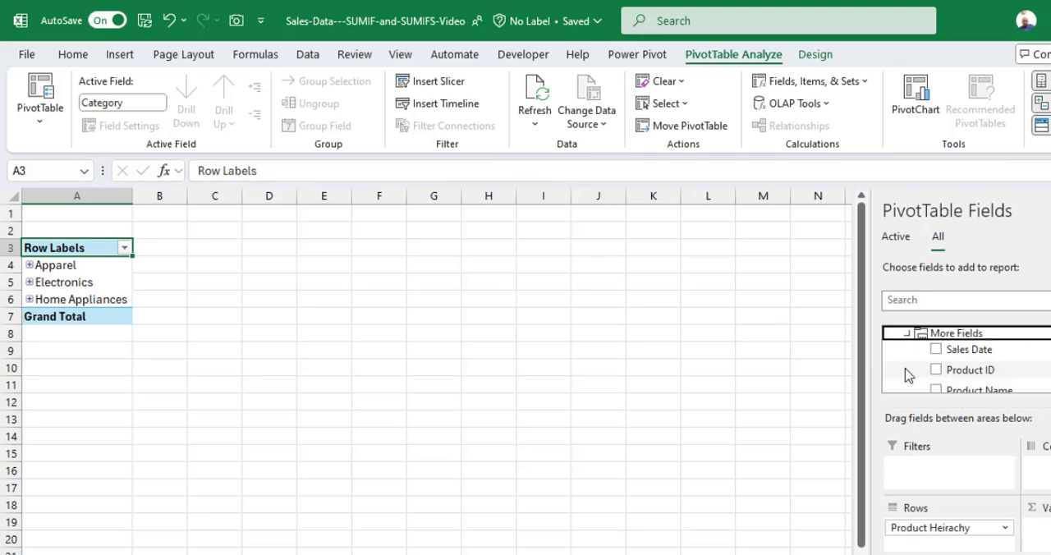
scroll(1024, 386, "down", 3)
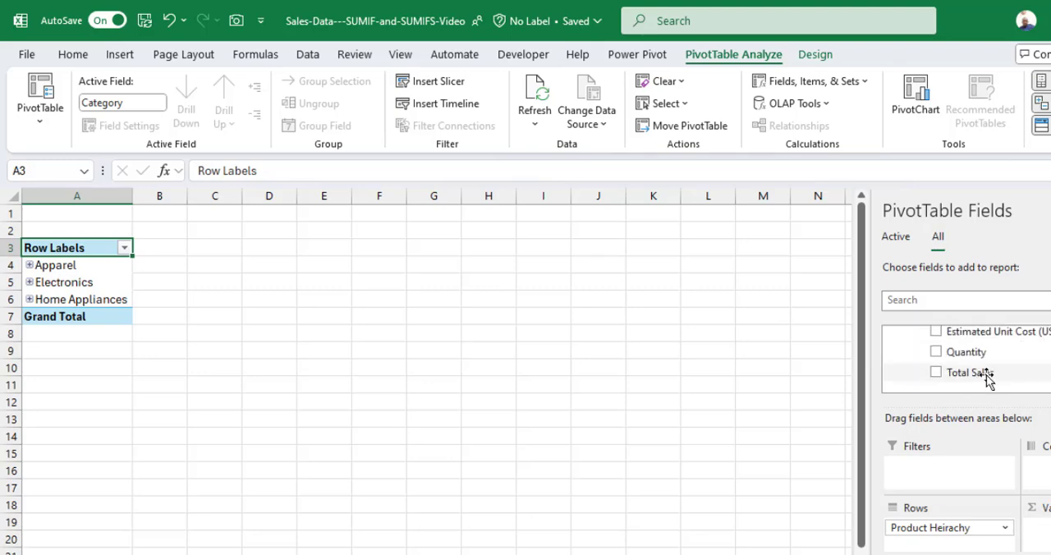
left_click_drag(988, 374, 1039, 522)
Apply the comma number style to the Total Sales values of Apparel, Electronics and Home Appliances.
left_click_drag(205, 268, 205, 301)
left_click(74, 55)
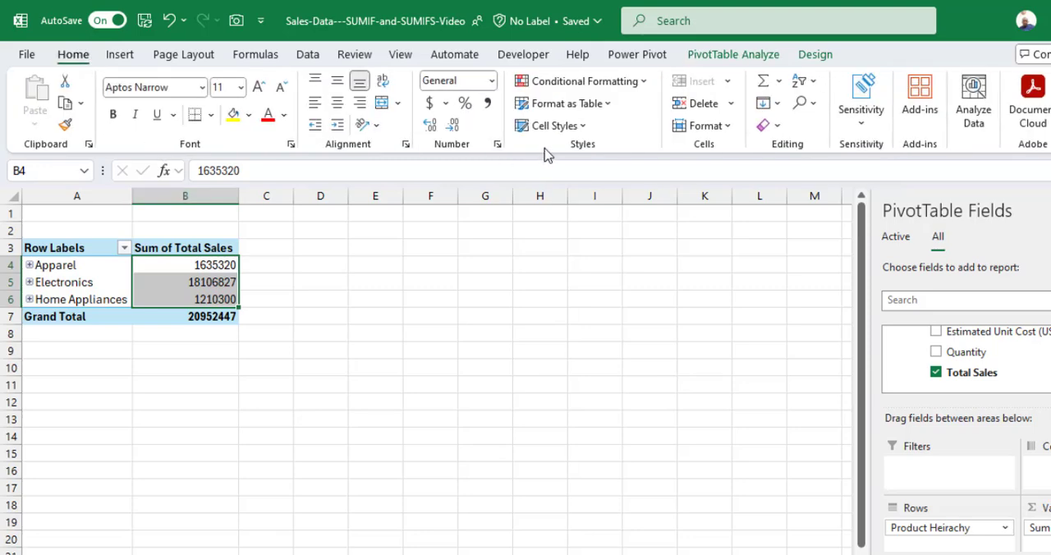
left_click(487, 102)
Expand Apparel to examine its Clothing and Footwear subcategories and their products, then collapse all levels again.
left_click_drag(118, 287, 58, 268)
left_click(54, 266)
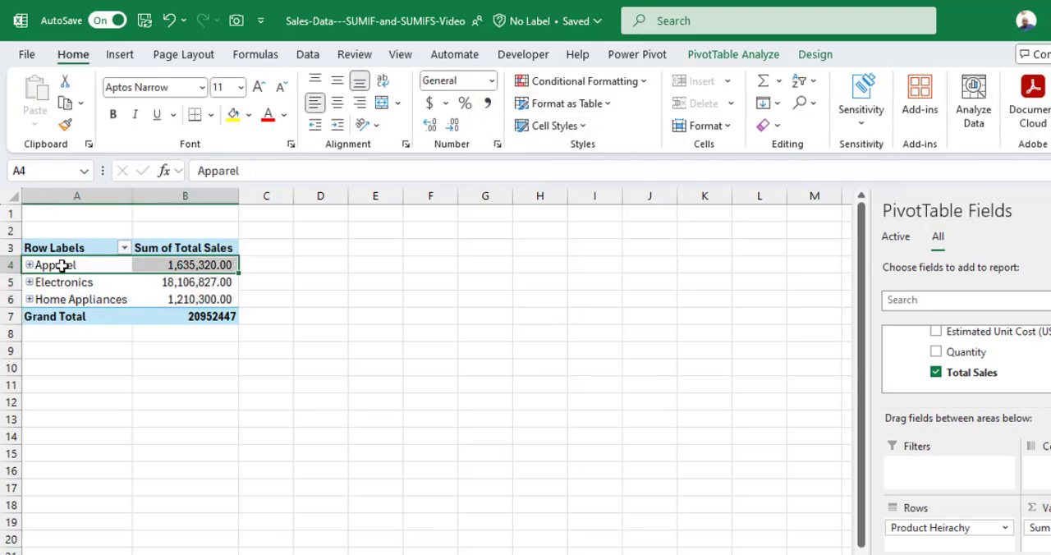
left_click(30, 266)
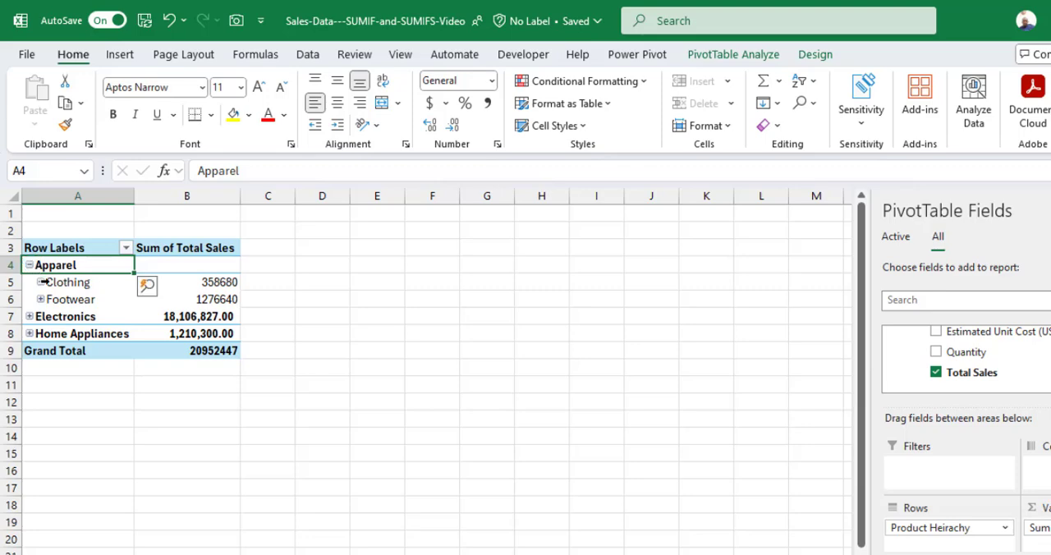
left_click(39, 283)
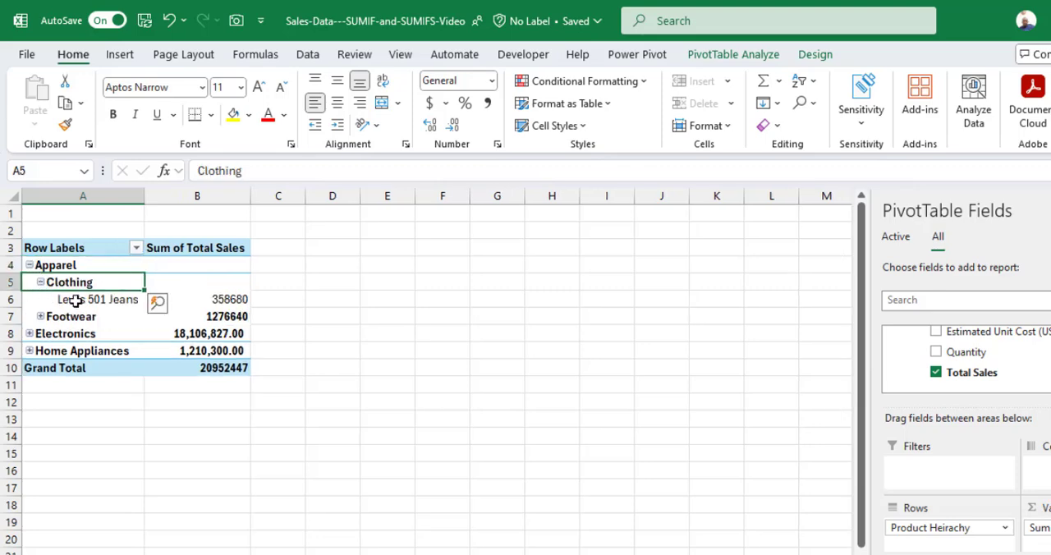
left_click(39, 283)
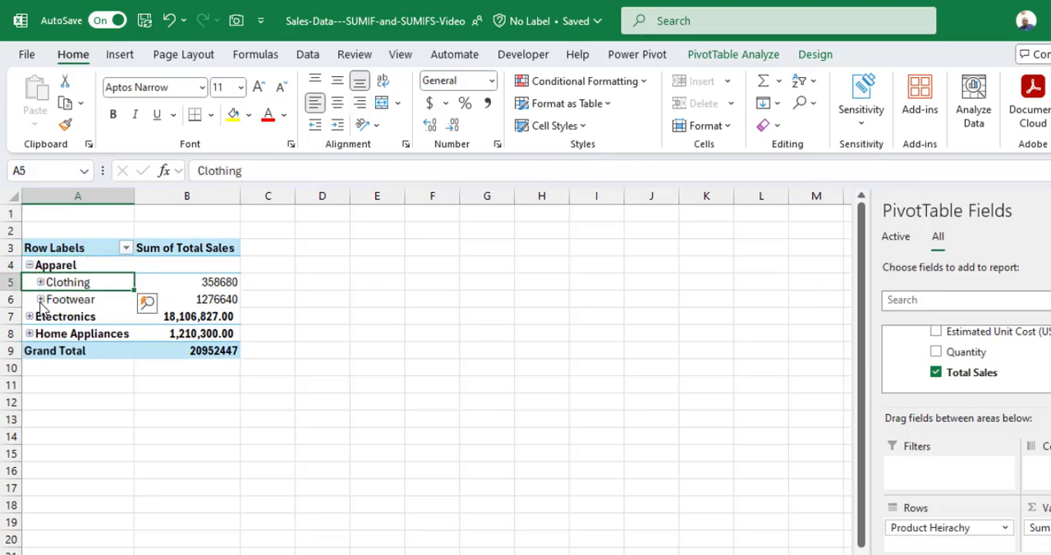
left_click(39, 300)
left_click(39, 301)
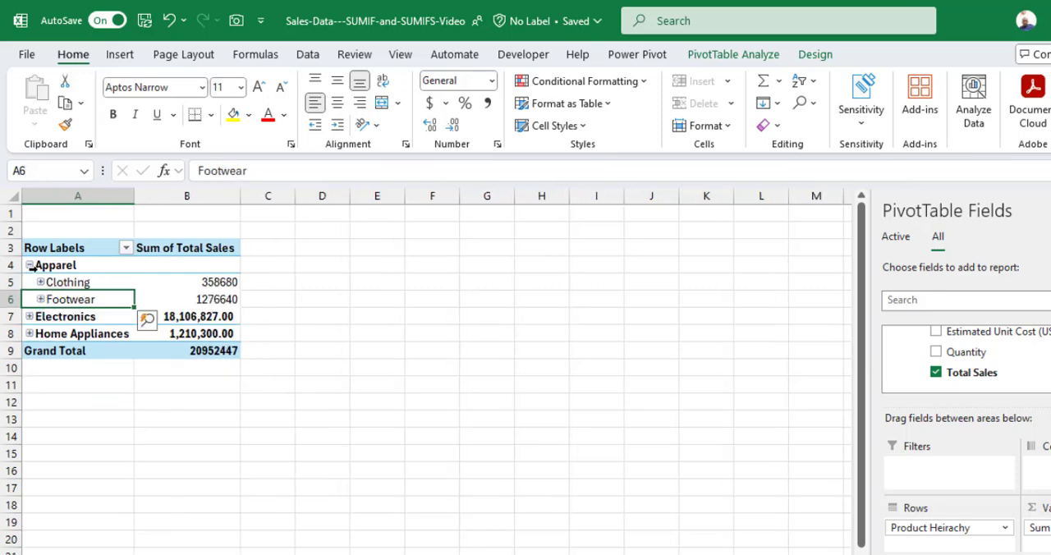
left_click(28, 265)
Use Quick Explore on the Apparel sales value to drill down to Subcategory and drill back up to Category.
left_click(199, 267)
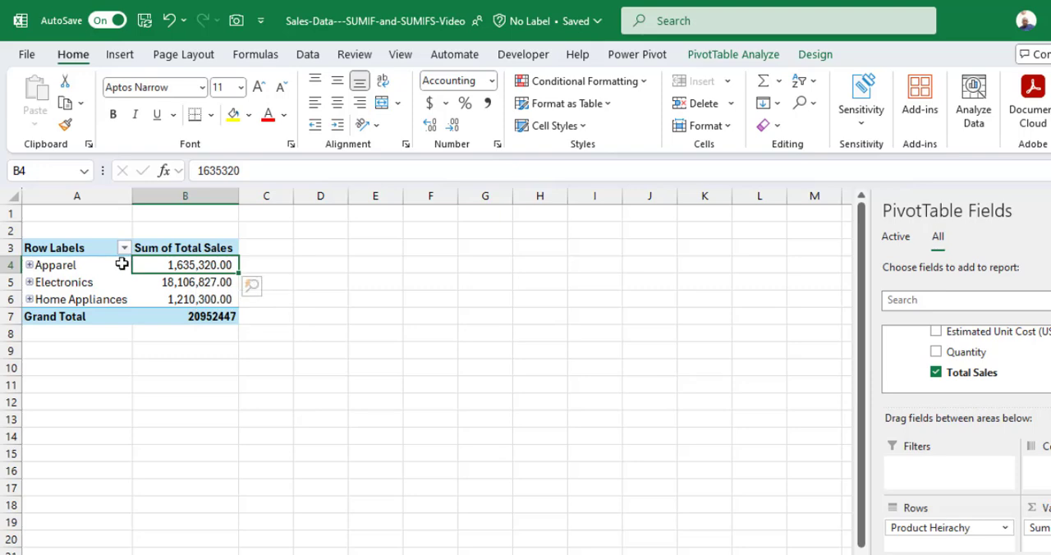
left_click(252, 286)
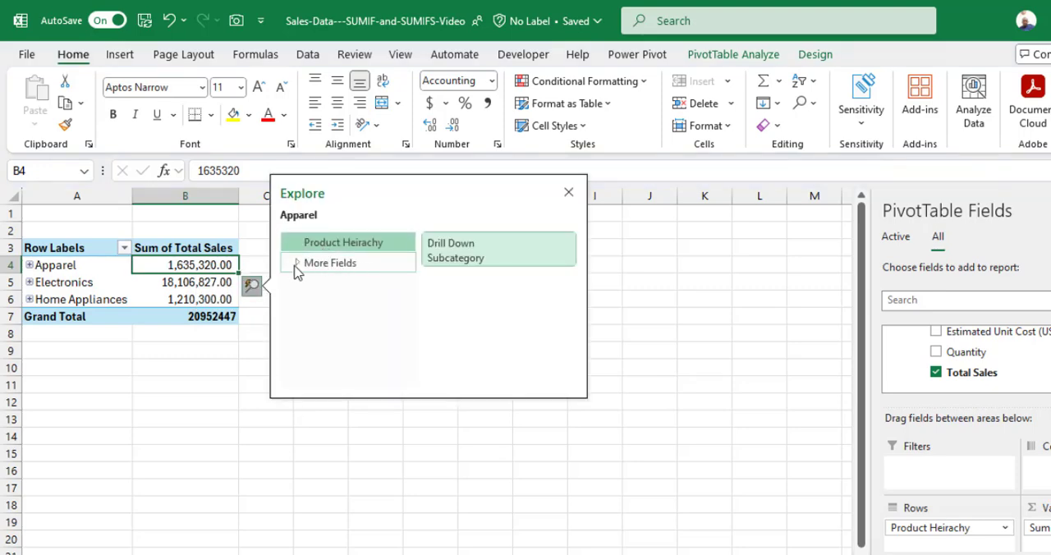
left_click(484, 259)
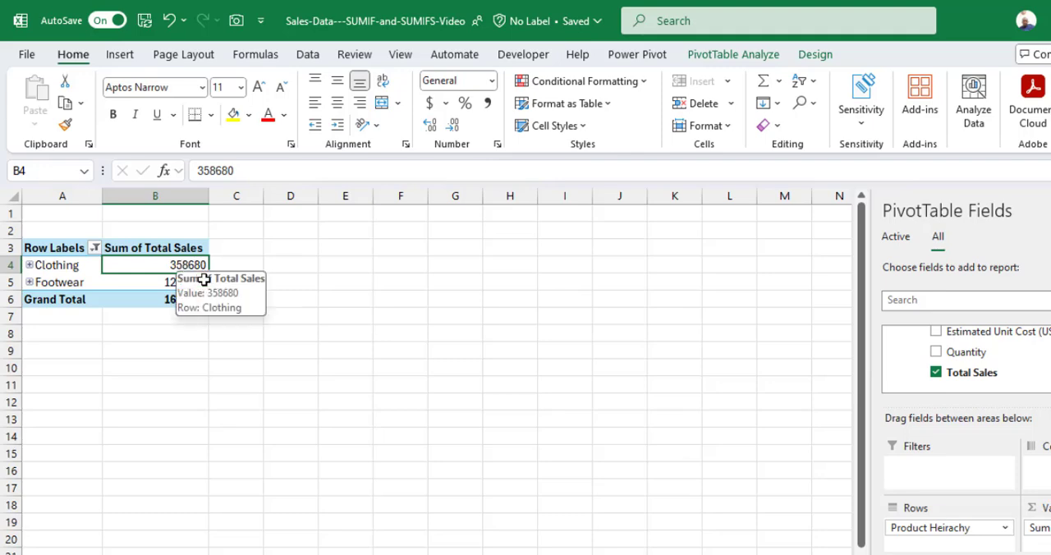
left_click(222, 284)
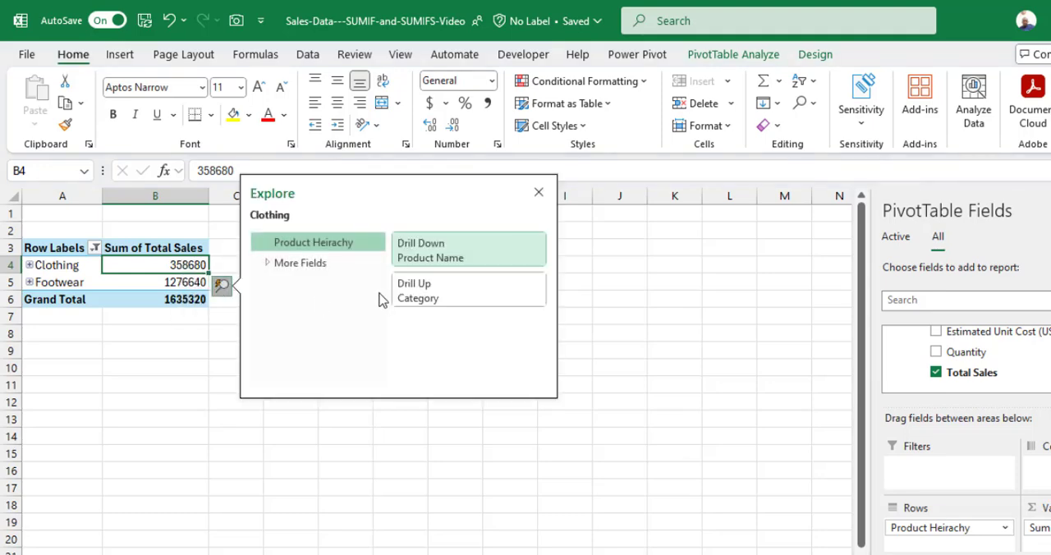
left_click(443, 290)
right_click(209, 278)
left_click(194, 298)
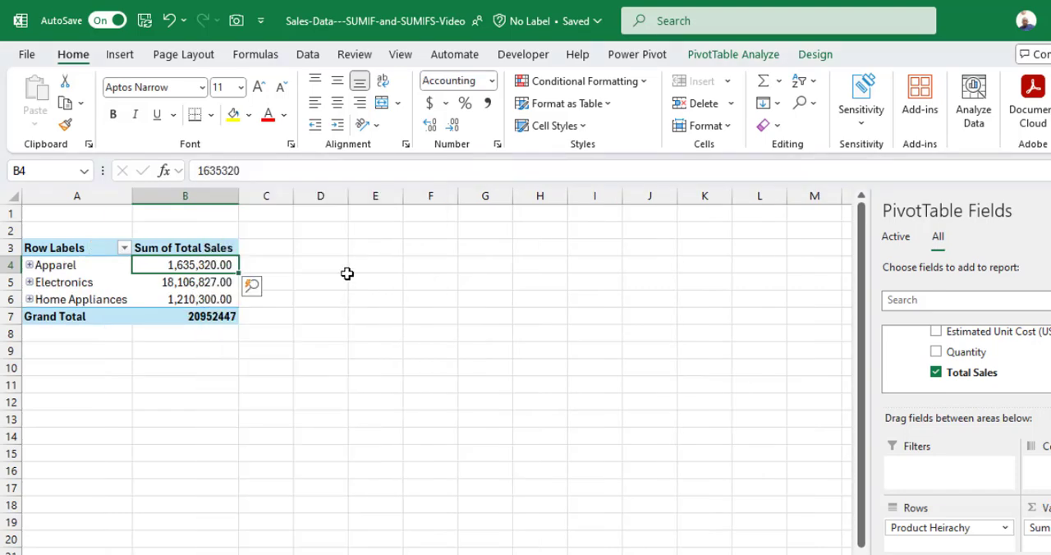
Insert a second PivotTable from the data model at cell D3 of the existing worksheet.
left_click(338, 253)
left_click(120, 54)
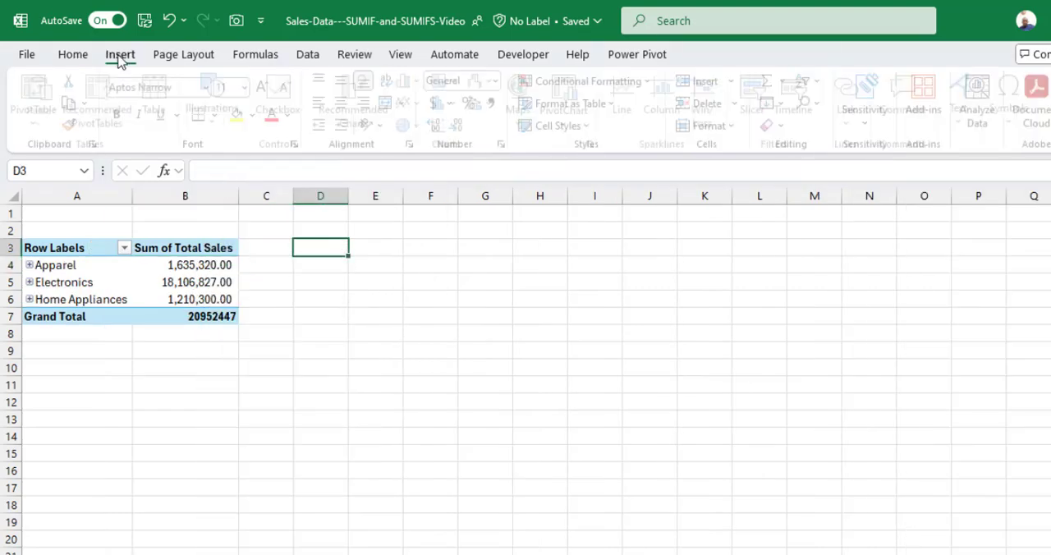
left_click(42, 122)
left_click(66, 197)
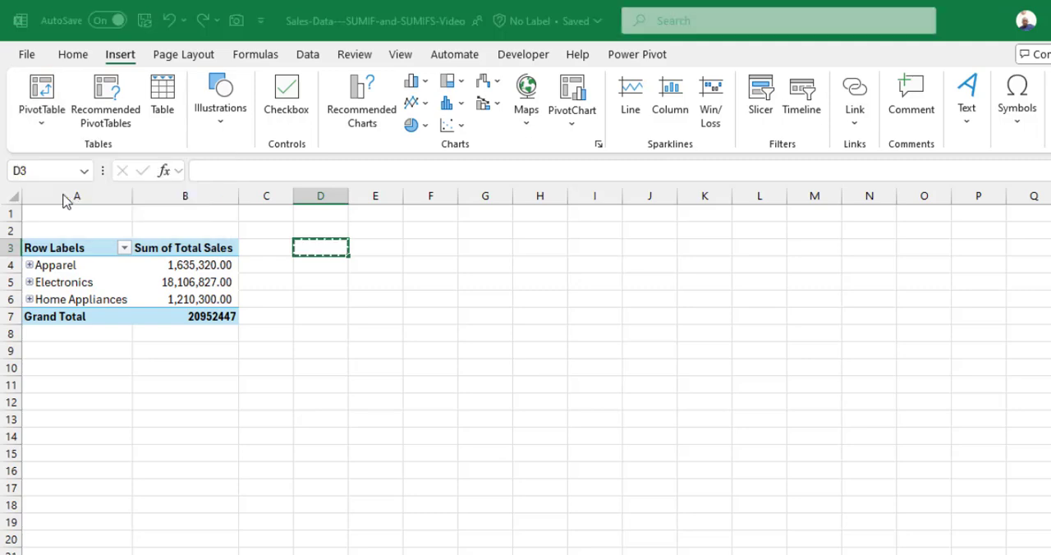
left_click(726, 411)
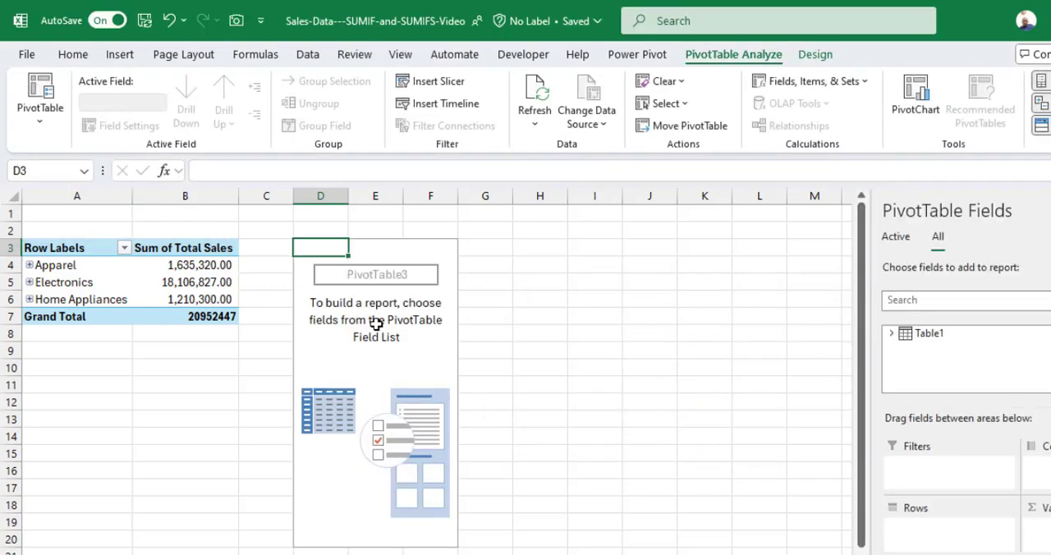
Place Sales Date in the rows area and the Product Heirachy hierarchy in the columns area of the new PivotTable.
left_click(891, 333)
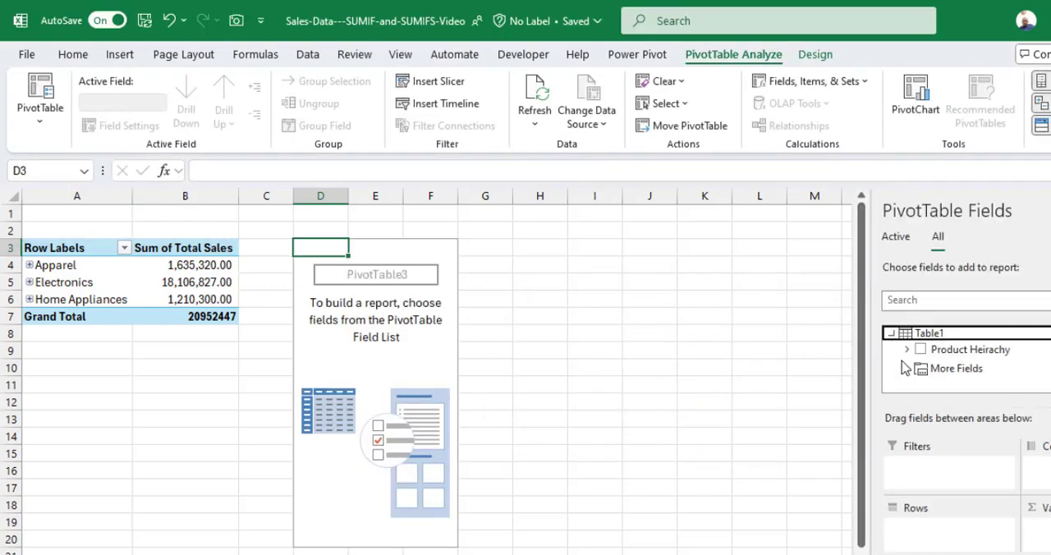
left_click(907, 368)
scroll(980, 369, "down", 1)
scroll(980, 368, "up", 1)
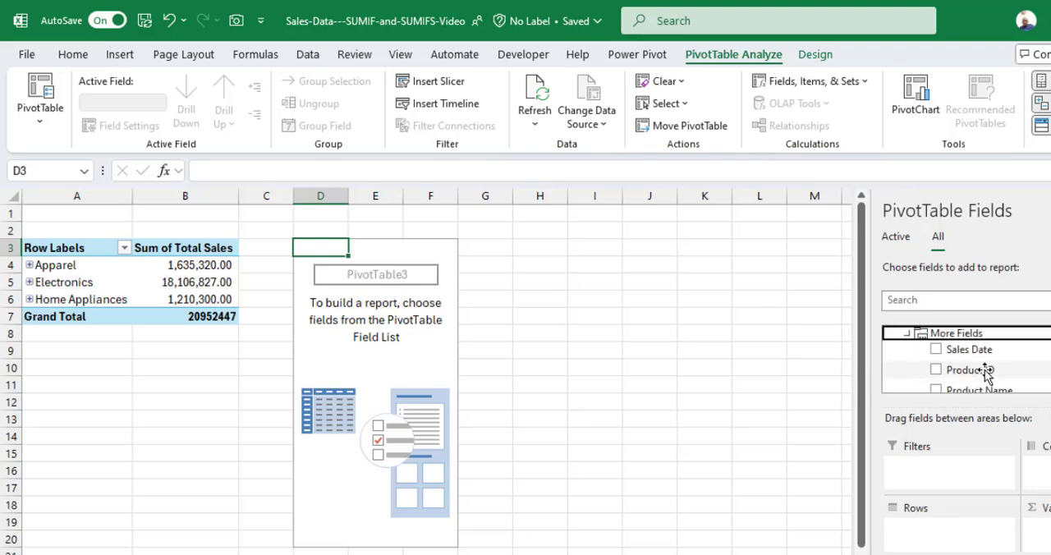
left_click_drag(980, 351, 970, 530)
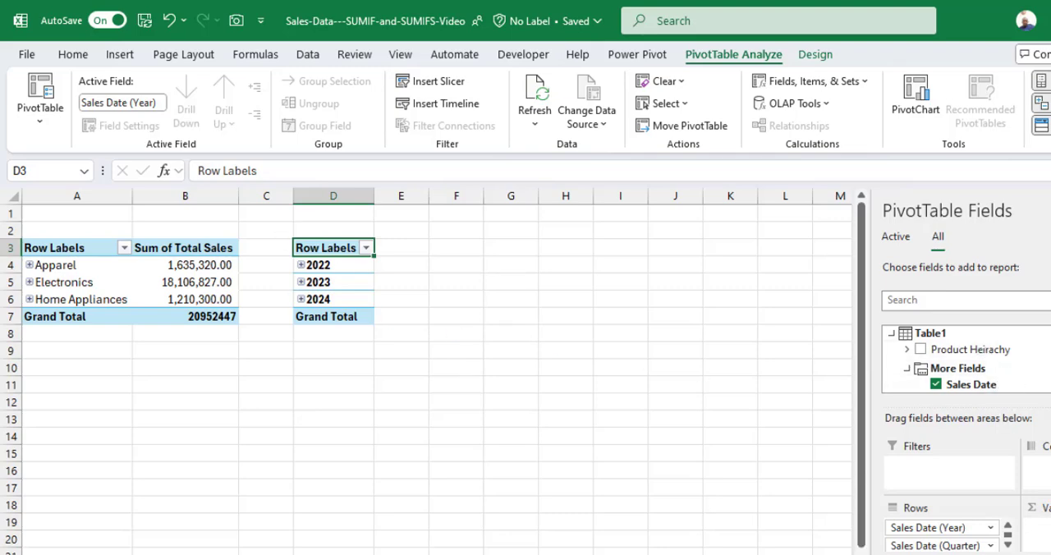
left_click_drag(953, 349, 1036, 468)
Add the Total Sales field from More Fields to the values area of the second PivotTable.
left_click(908, 368)
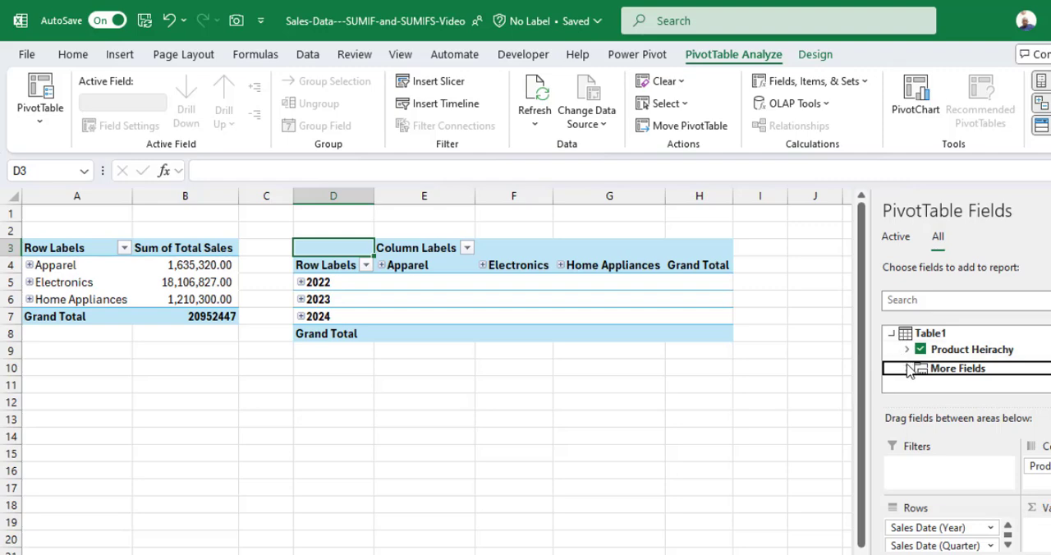
left_click(907, 370)
scroll(957, 383, "down", 5)
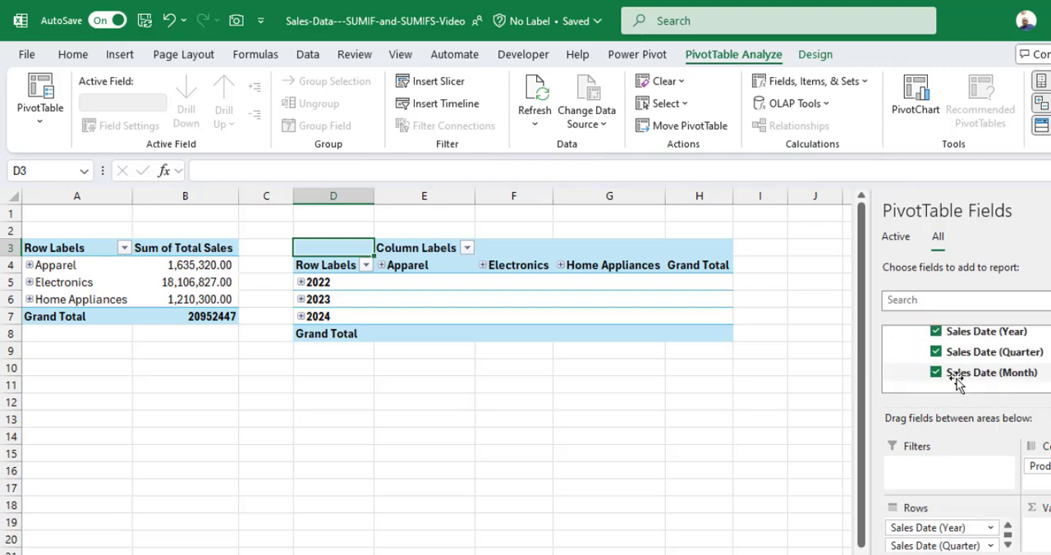
scroll(959, 382, "up", 2)
scroll(956, 383, "down", 2)
left_click_drag(969, 352, 1039, 529)
left_click(496, 282)
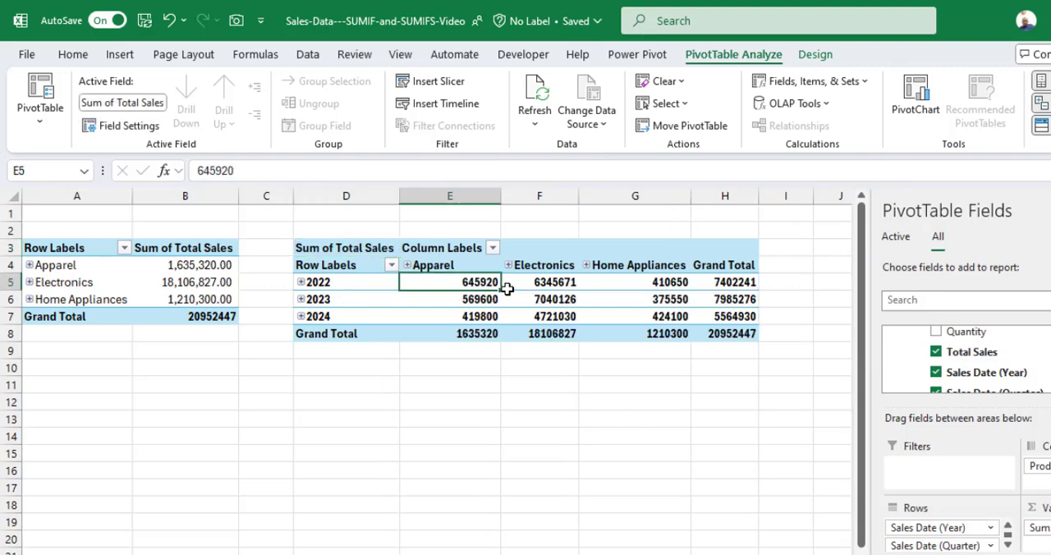
Expand and collapse the Electronics column and the 2022 row to examine their lower levels.
left_click(508, 265)
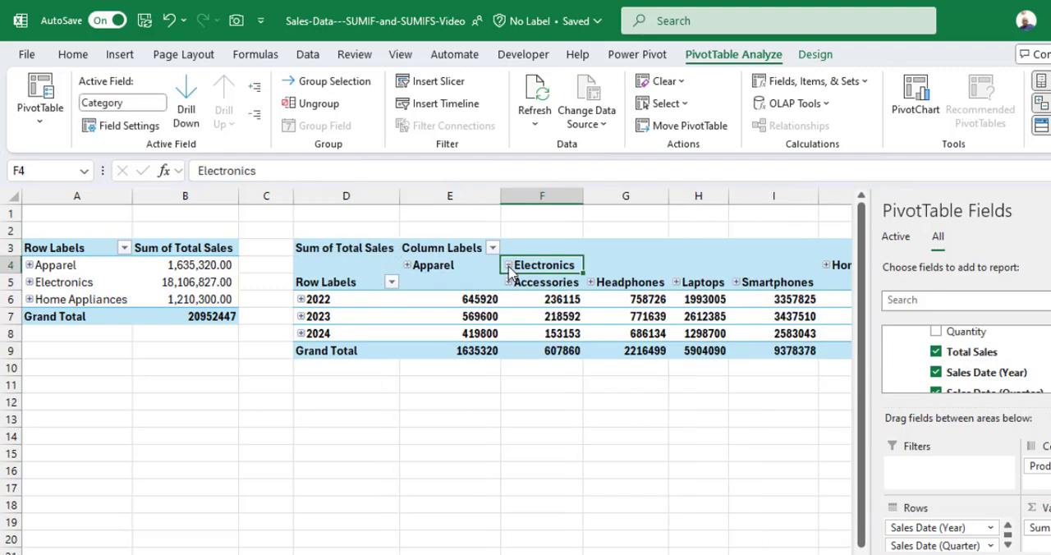
left_click(508, 265)
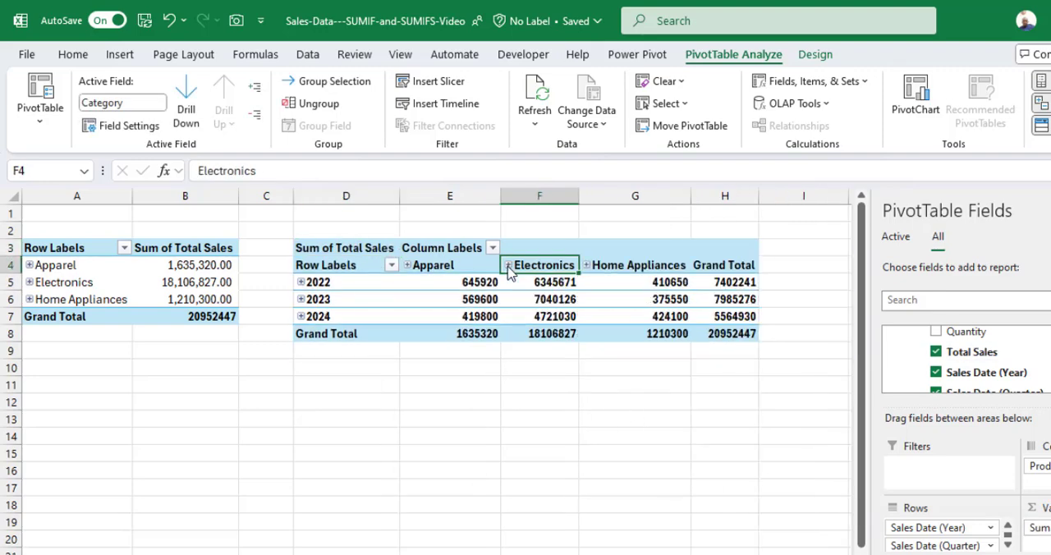
left_click(301, 283)
left_click(301, 283)
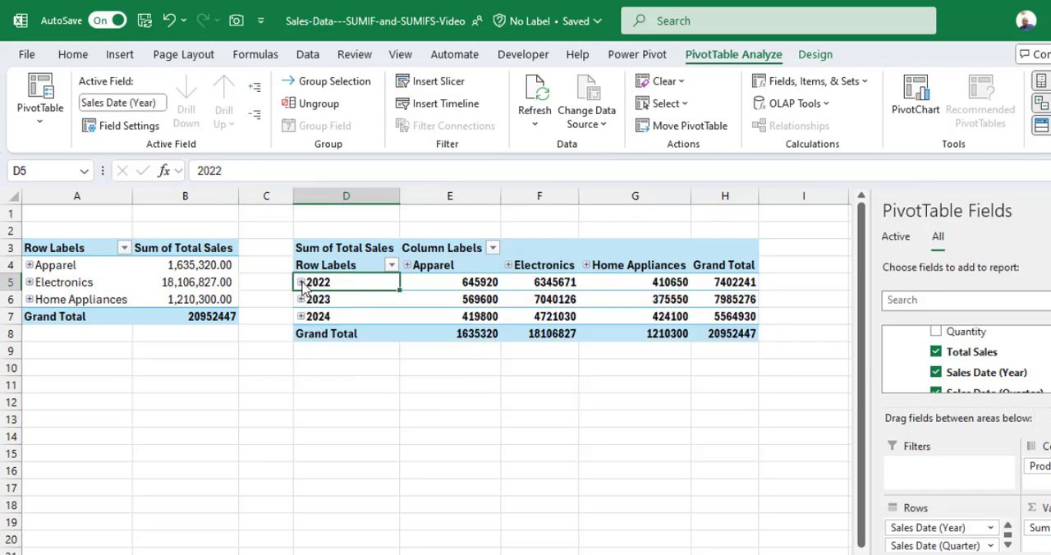
Regroup the Sales Date rows by months and years only, leaving out quarters.
right_click(352, 282)
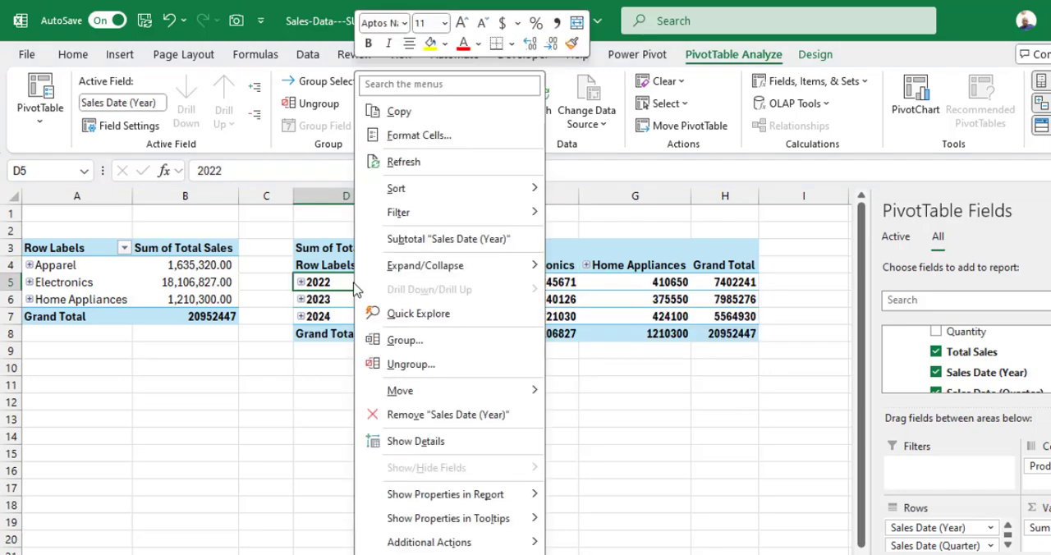
left_click(417, 343)
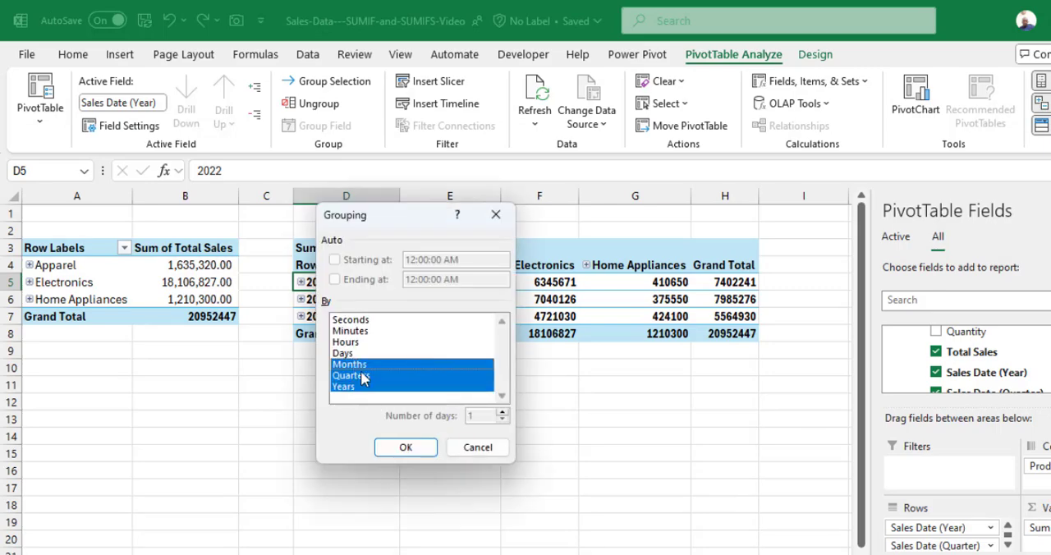
left_click(363, 376)
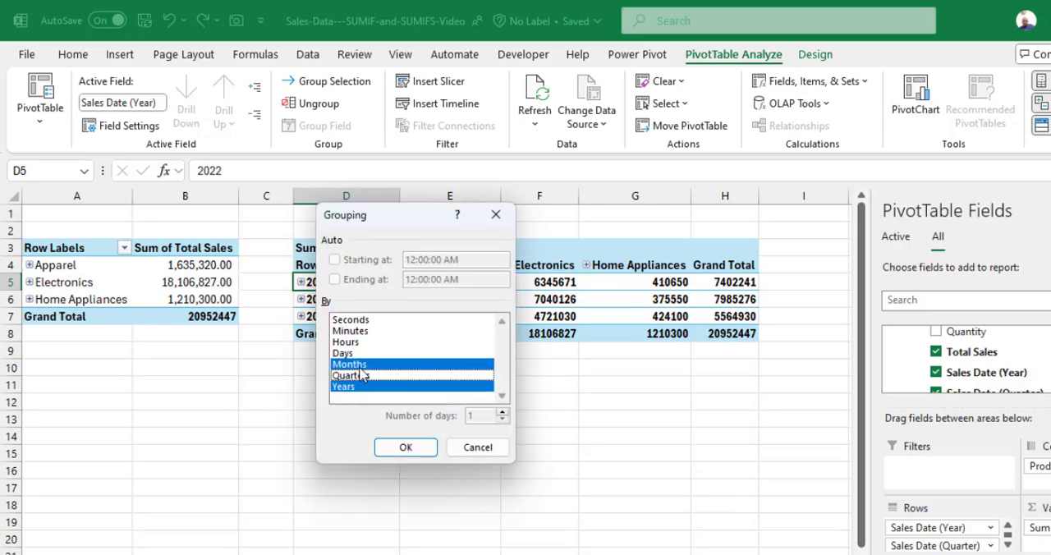
left_click(408, 450)
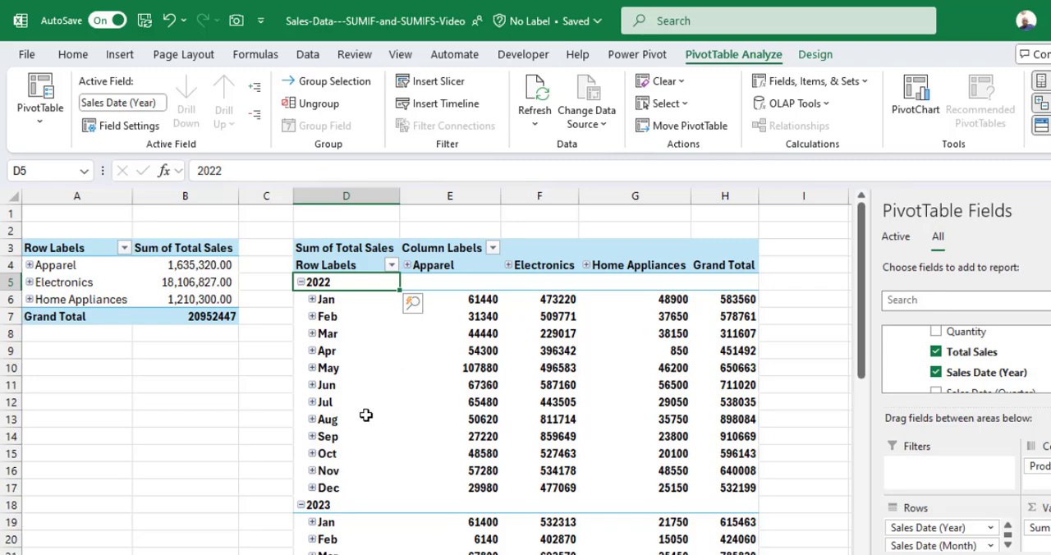
Expand February 2022 to view its daily sales, then collapse it back to the month level.
left_click(312, 317)
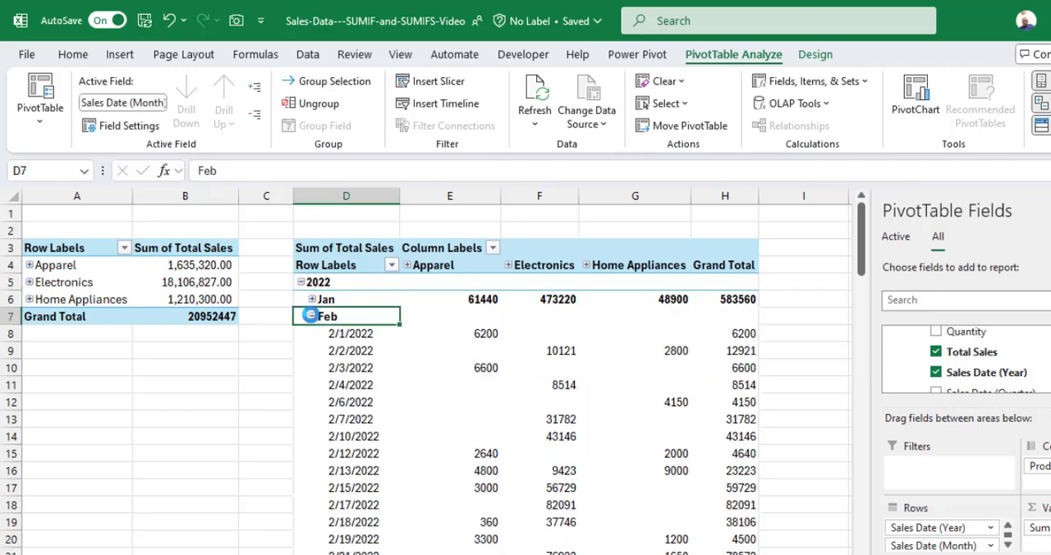
left_click(312, 317)
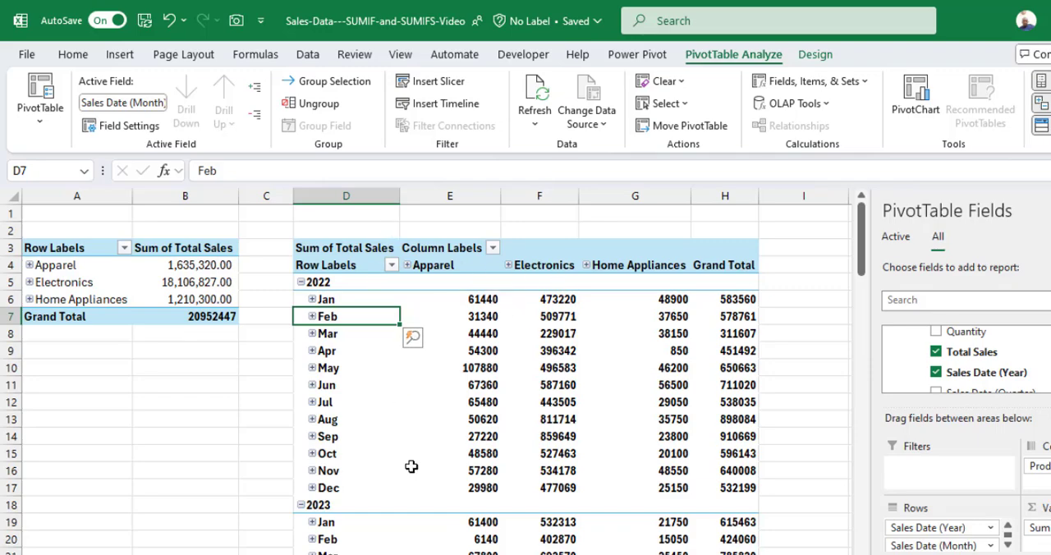
left_click(460, 351)
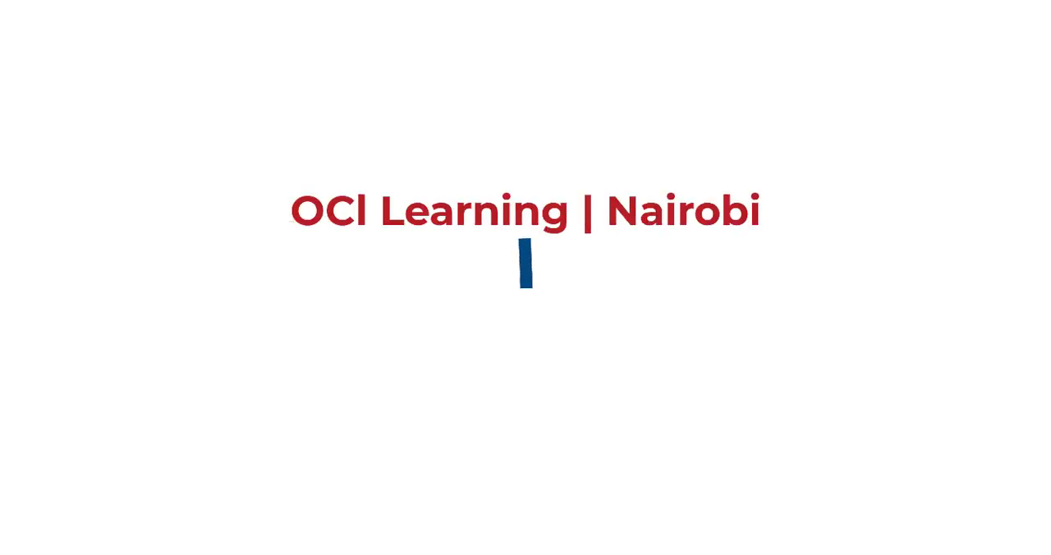